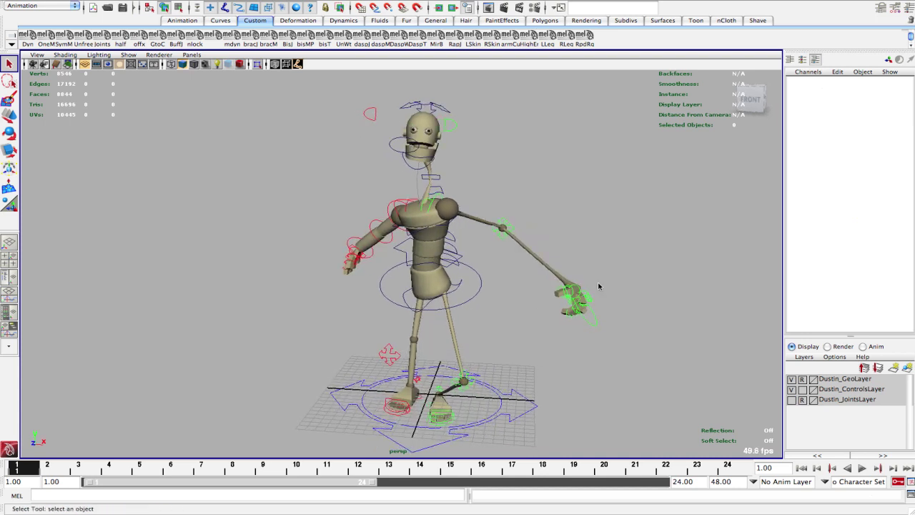
# Set the Hips dynamic parenting of the left wrist IK control to 1
pyautogui.keyDown('alt'); pyautogui.moveTo(479, 305); pyautogui.dragTo(511, 321, button='right'); pyautogui.keyUp('alt')
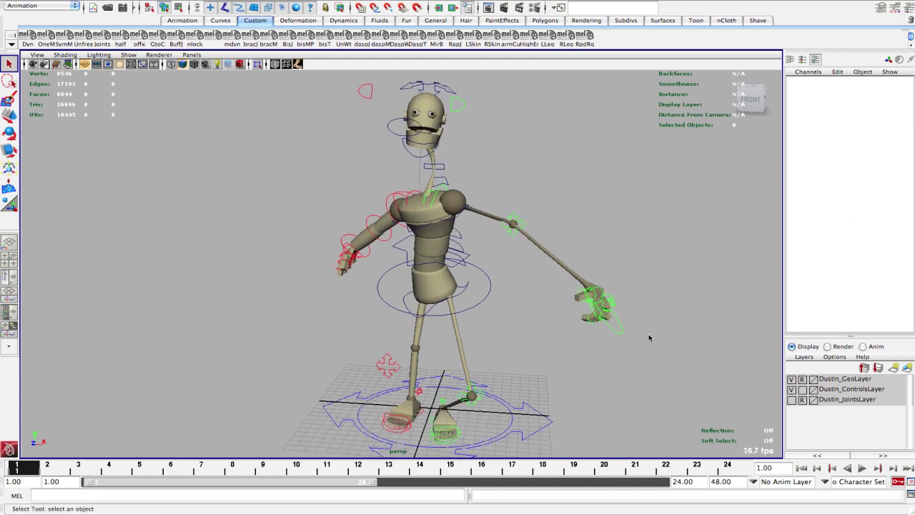
pyautogui.moveTo(610, 347); pyautogui.dragTo(609, 350)
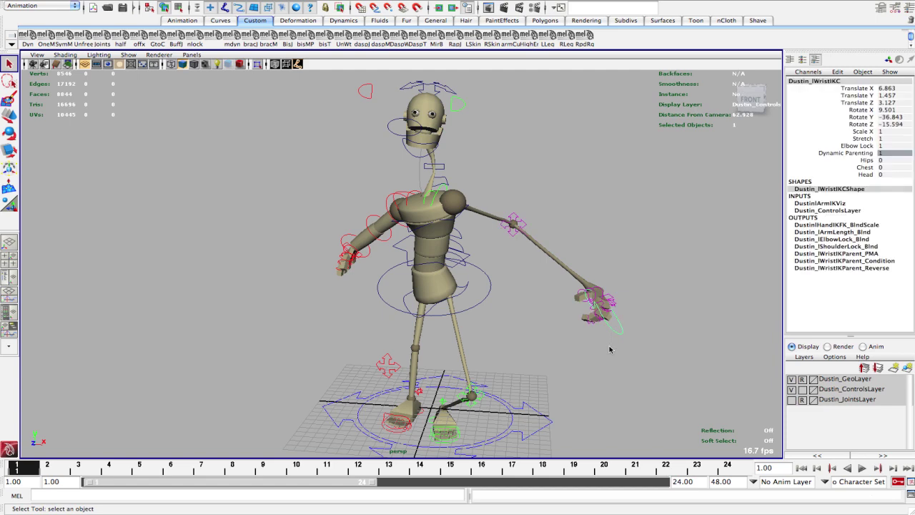
pyautogui.moveTo(611, 334)
pyautogui.keyDown('alt'); pyautogui.mouseDown()
pyautogui.moveTo(599, 299)
pyautogui.moveTo(611, 320)
pyautogui.mouseUp(); pyautogui.keyUp('alt')
pyautogui.press('w')
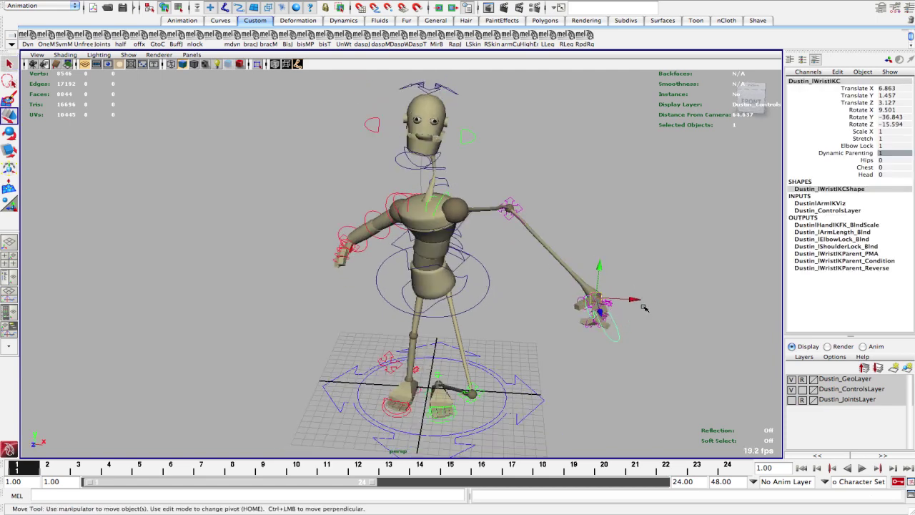
pyautogui.keyDown('alt'); pyautogui.moveTo(544, 320); pyautogui.dragTo(541, 314); pyautogui.keyUp('alt')
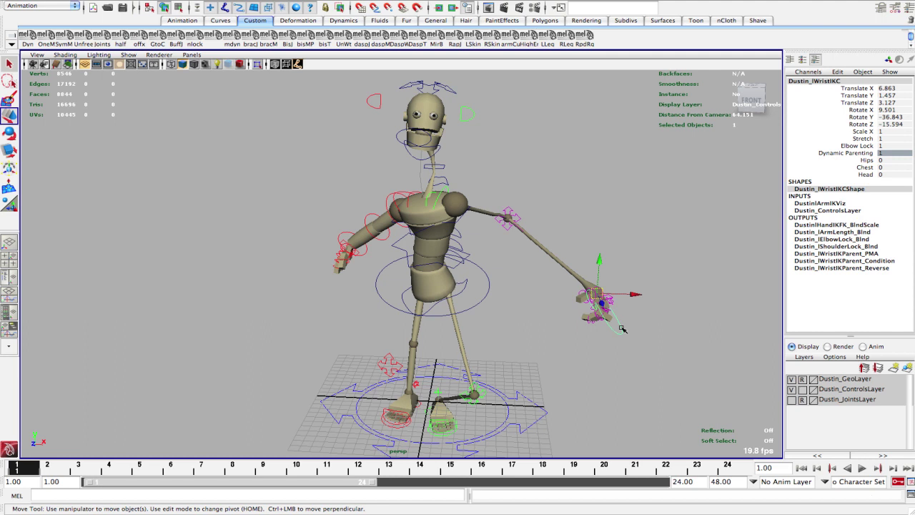
pyautogui.keyDown('alt'); pyautogui.moveTo(537, 338); pyautogui.dragTo(534, 328); pyautogui.keyUp('alt')
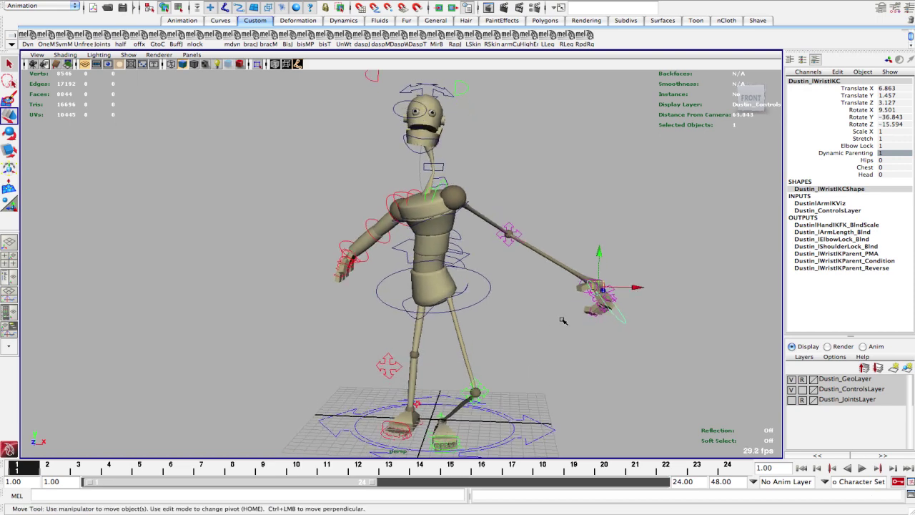
pyautogui.keyDown('alt'); pyautogui.moveTo(584, 304); pyautogui.dragTo(564, 307); pyautogui.keyUp('alt')
pyautogui.click(867, 161)
pyautogui.moveTo(662, 197); pyautogui.dragTo(687, 196, button='middle')
# Move the left wrist IK control onto the left hip and rotate it so the hand rests against the pelvis
pyautogui.keyDown('alt'); pyautogui.moveTo(532, 272); pyautogui.dragTo(494, 304); pyautogui.keyUp('alt')
pyautogui.press('w')
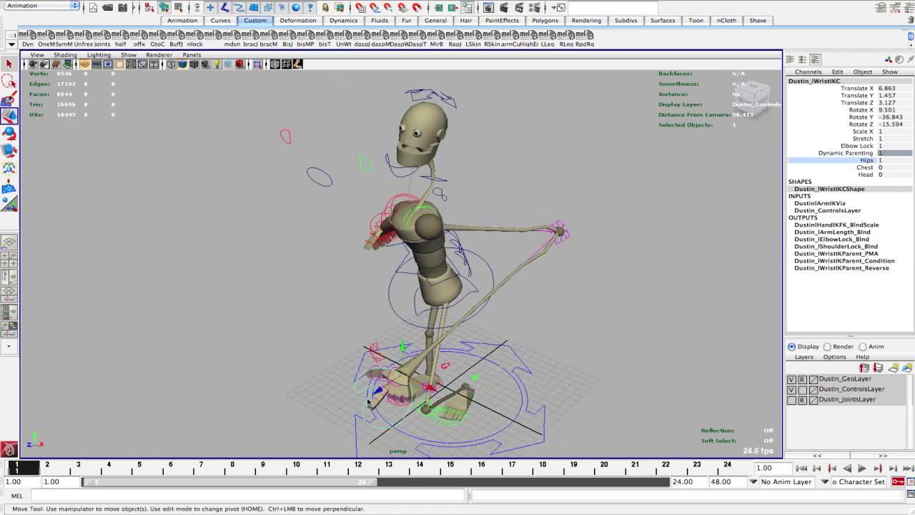
pyautogui.moveTo(377, 395); pyautogui.dragTo(508, 305)
pyautogui.press('e')
# Try rotating the root control to test the hand's attachment to the hips, and undo the rotation
pyautogui.press('q')
pyautogui.click(484, 300)
pyautogui.press('e')
pyautogui.click(492, 289)
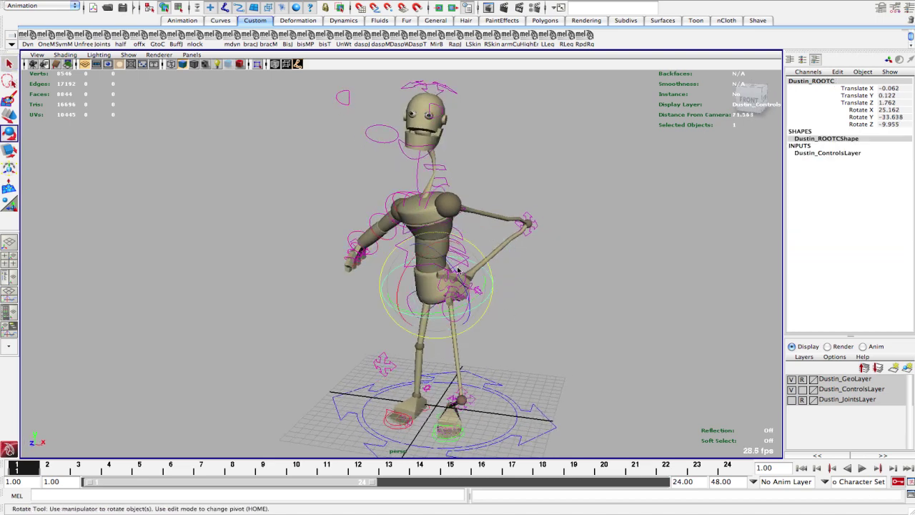
pyautogui.moveTo(457, 270); pyautogui.dragTo(439, 267)
pyautogui.press('z')
# Set Elbow Lock to 0 on the left wrist IK control
pyautogui.click(530, 232)
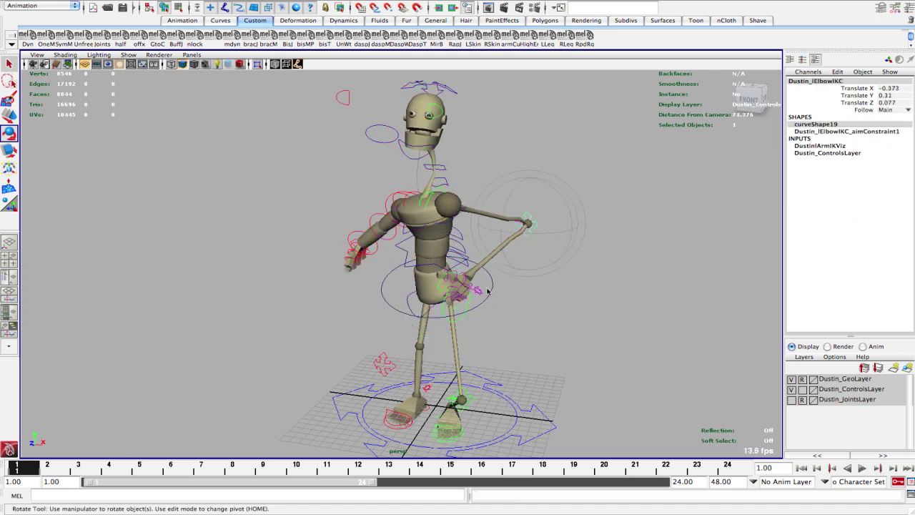
pyautogui.press('q')
pyautogui.click(465, 316)
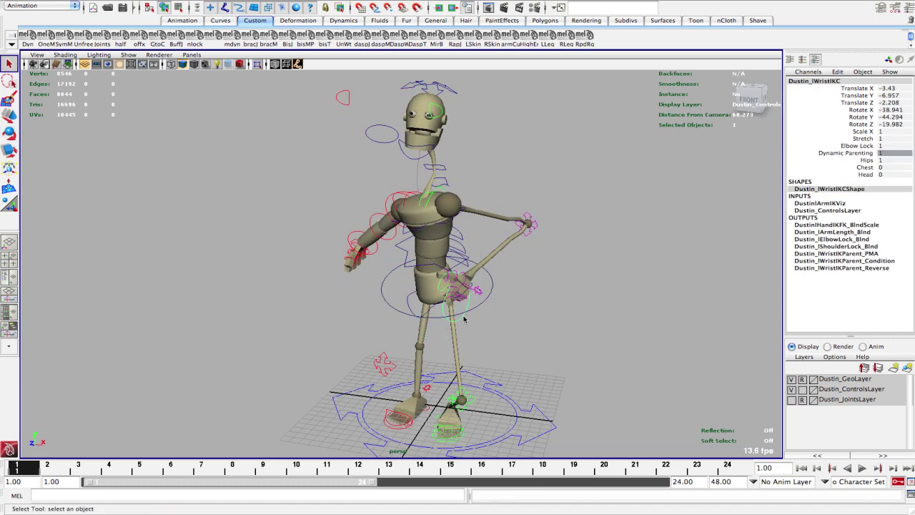
pyautogui.click(861, 146)
pyautogui.moveTo(727, 223); pyautogui.dragTo(619, 231, button='middle')
# Adjust the hand on the hip by rotating the left wrist IK control to about -27.5, -12.7, -42.9 and moving it to about -3.96, -6.19, -2.4
pyautogui.keyDown('alt'); pyautogui.moveTo(535, 257); pyautogui.dragTo(483, 269); pyautogui.keyUp('alt')
pyautogui.press('e')
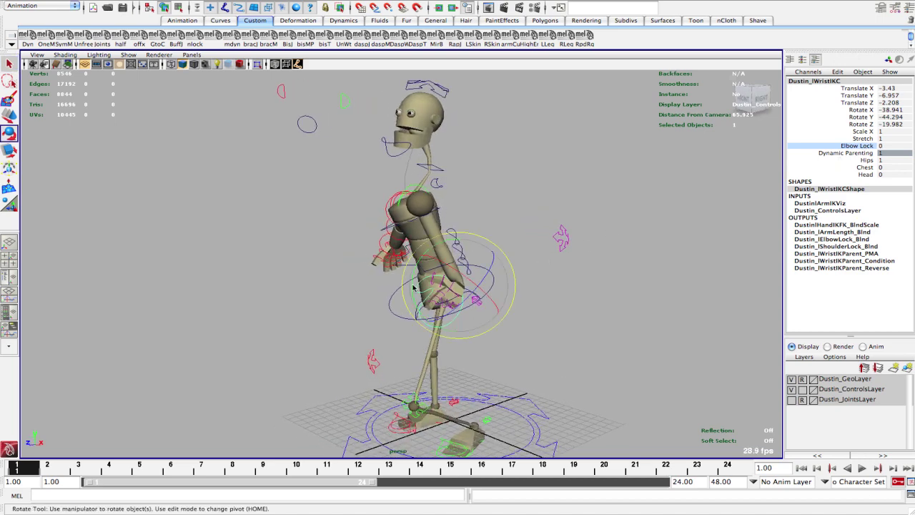
pyautogui.moveTo(427, 290); pyautogui.dragTo(419, 313)
pyautogui.press('w')
pyautogui.keyDown('alt'); pyautogui.moveTo(464, 296); pyautogui.dragTo(509, 266); pyautogui.keyUp('alt')
pyautogui.keyDown('alt'); pyautogui.moveTo(458, 220); pyautogui.dragTo(480, 207); pyautogui.keyUp('alt')
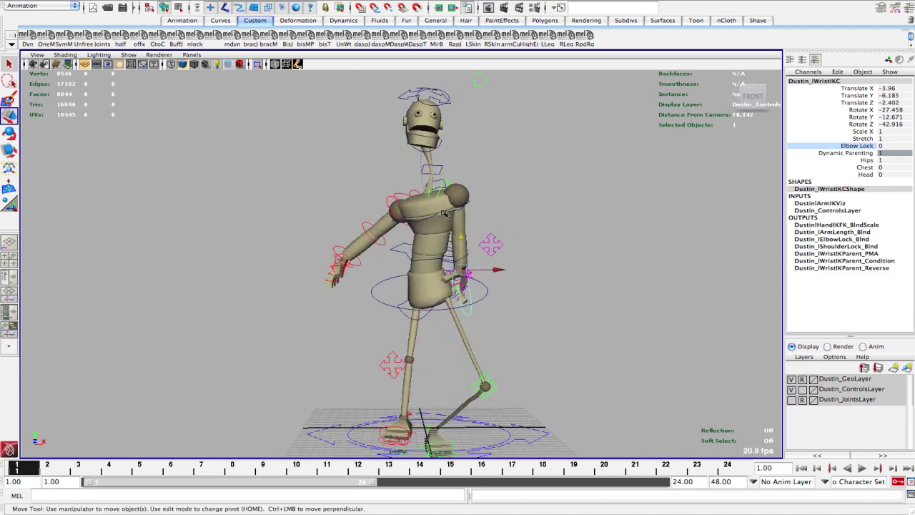
# Reset all Translate and Rotate channels of the upper spine IK control to 0
pyautogui.click(444, 214)
pyautogui.click(446, 215)
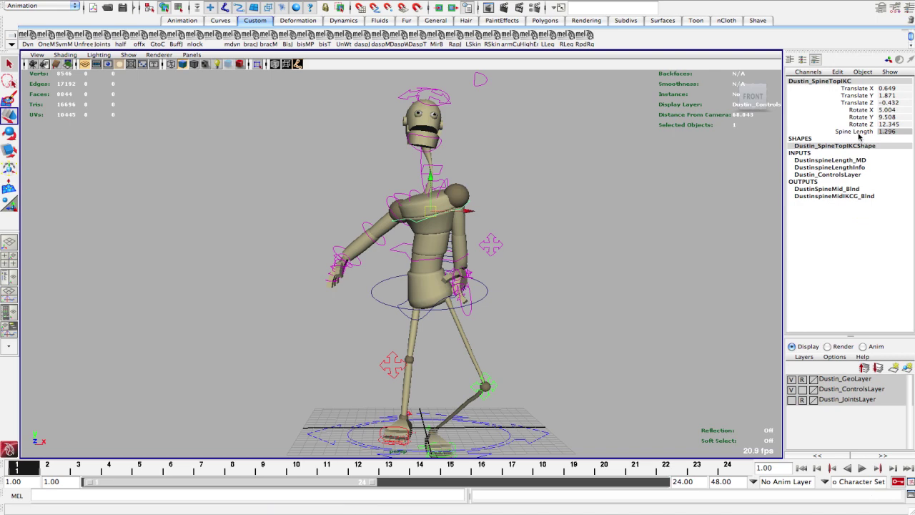
pyautogui.moveTo(881, 125); pyautogui.dragTo(890, 76)
pyautogui.write('0')
pyautogui.press('Return')
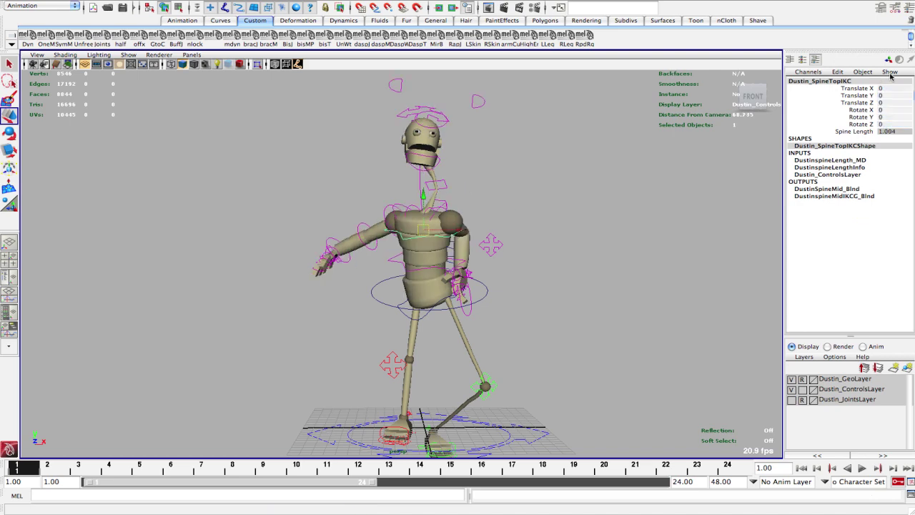
# Rotate the root control to about 7.4, -40.5, 19.1 to tilt the torso with the hand on the hip
pyautogui.keyDown('alt'); pyautogui.moveTo(608, 226); pyautogui.dragTo(533, 268); pyautogui.keyUp('alt')
pyautogui.click(492, 295)
pyautogui.press('e')
pyautogui.press('w')
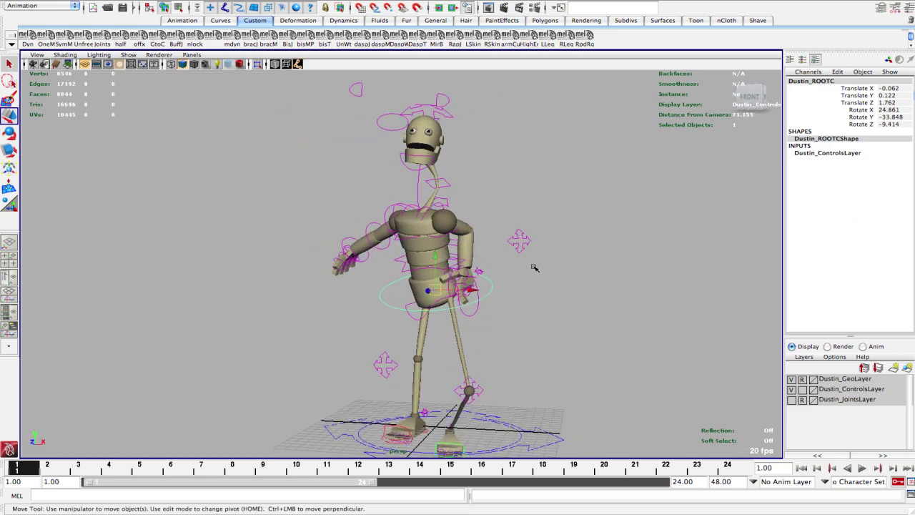
pyautogui.press('e')
pyautogui.moveTo(462, 273); pyautogui.dragTo(435, 276)
pyautogui.keyDown('alt'); pyautogui.moveTo(586, 338); pyautogui.dragTo(375, 335); pyautogui.keyUp('alt')
pyautogui.keyDown('alt'); pyautogui.moveTo(355, 283); pyautogui.dragTo(530, 302); pyautogui.keyUp('alt')
# Try moving the whole rig with the main control to test the left elbow control, and undo the move
pyautogui.click(503, 206)
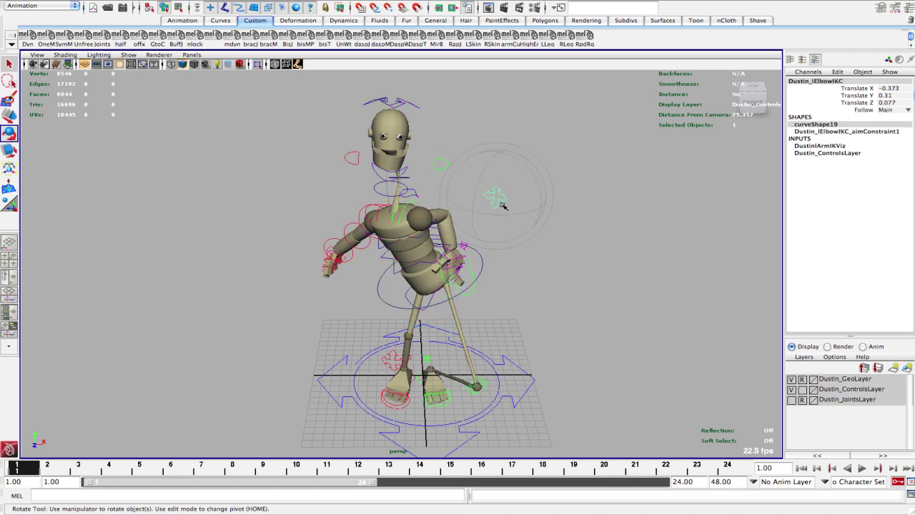
pyautogui.keyDown('alt'); pyautogui.moveTo(561, 239); pyautogui.dragTo(549, 202); pyautogui.keyUp('alt')
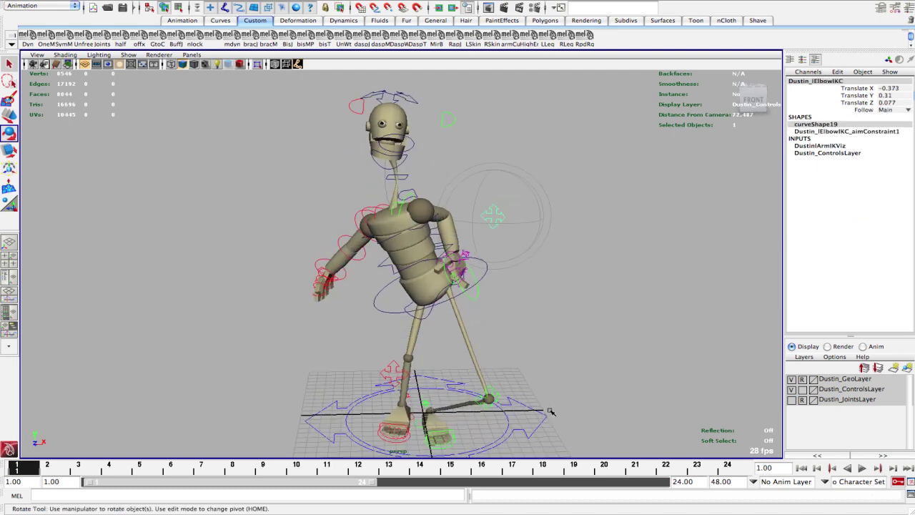
pyautogui.click(529, 429)
pyautogui.press('w')
pyautogui.moveTo(429, 417); pyautogui.dragTo(443, 378)
pyautogui.press('z')
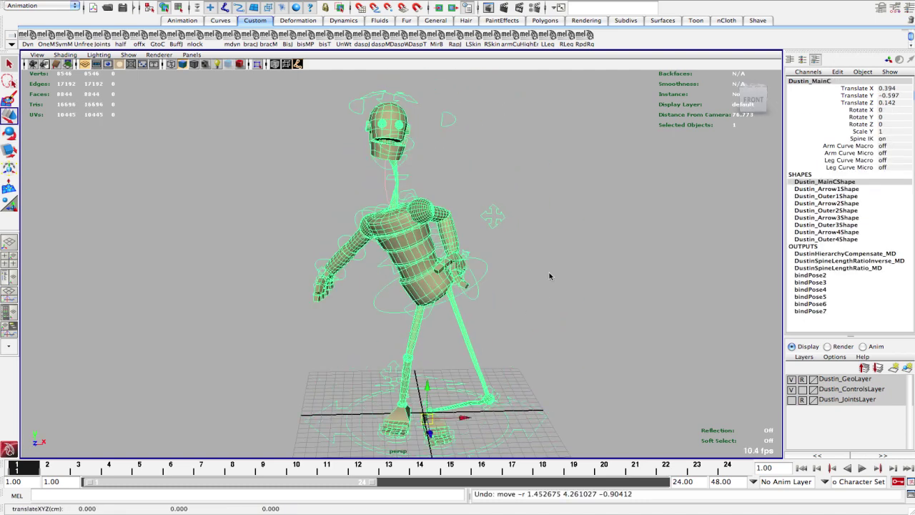
# Set the Follow attribute of the left elbow IK control to Wrist
pyautogui.click(495, 218)
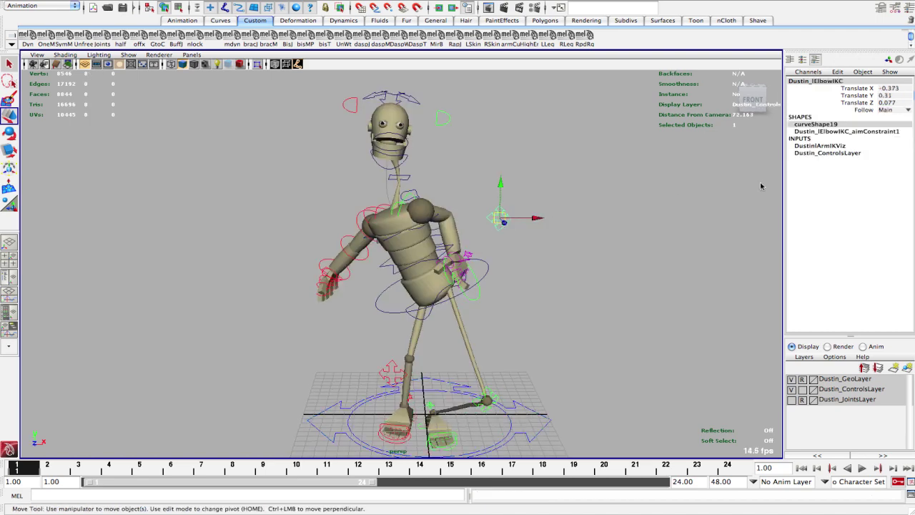
pyautogui.click(907, 110)
pyautogui.click(900, 117)
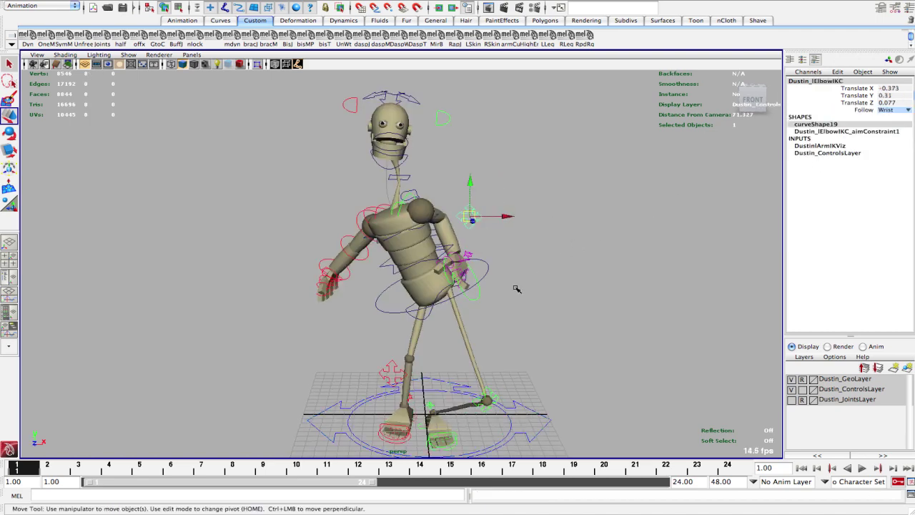
# Try rotating the left wrist IK control about X to test the elbow following the wrist, and undo it
pyautogui.click(480, 297)
pyautogui.press('e')
pyautogui.moveTo(484, 241); pyautogui.dragTo(480, 241)
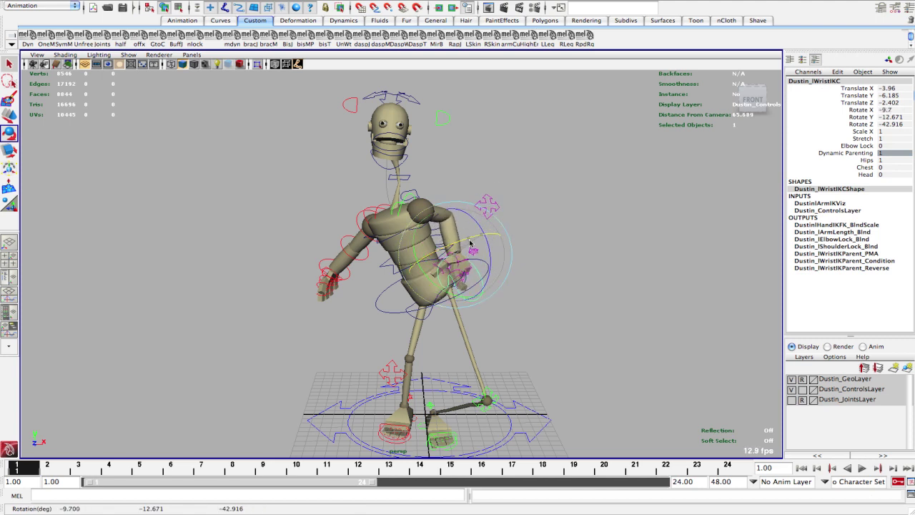
pyautogui.hotkey('ctrl', 'z')
pyautogui.press('q')
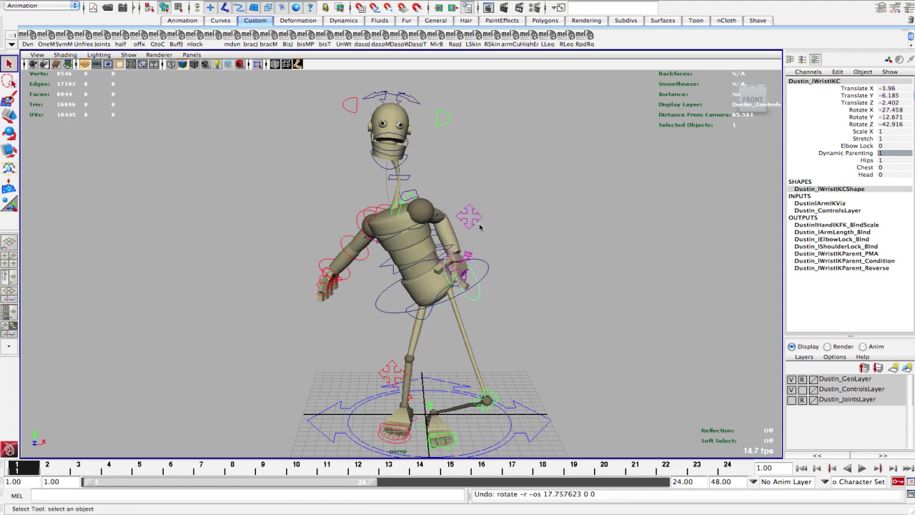
# Set the Follow attribute of the left elbow IK control to Shoulder
pyautogui.click(481, 226)
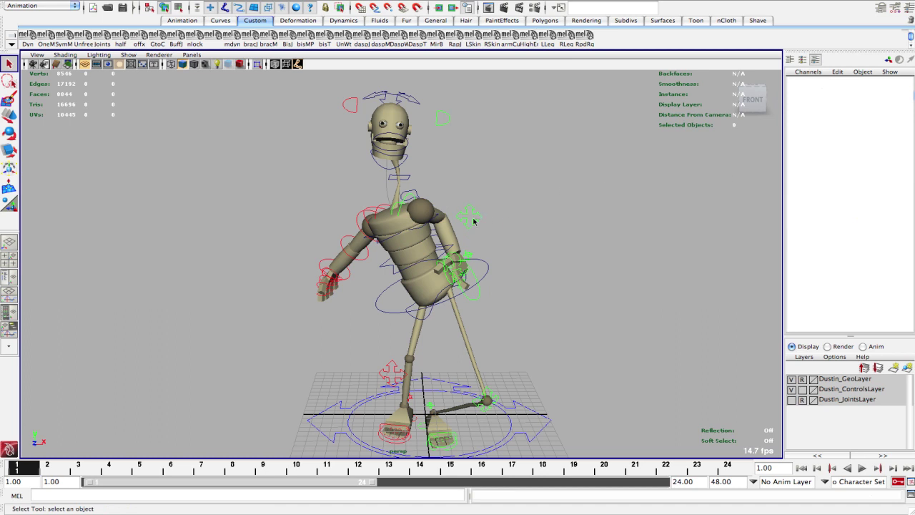
pyautogui.click(472, 219)
pyautogui.click(906, 112)
pyautogui.click(904, 119)
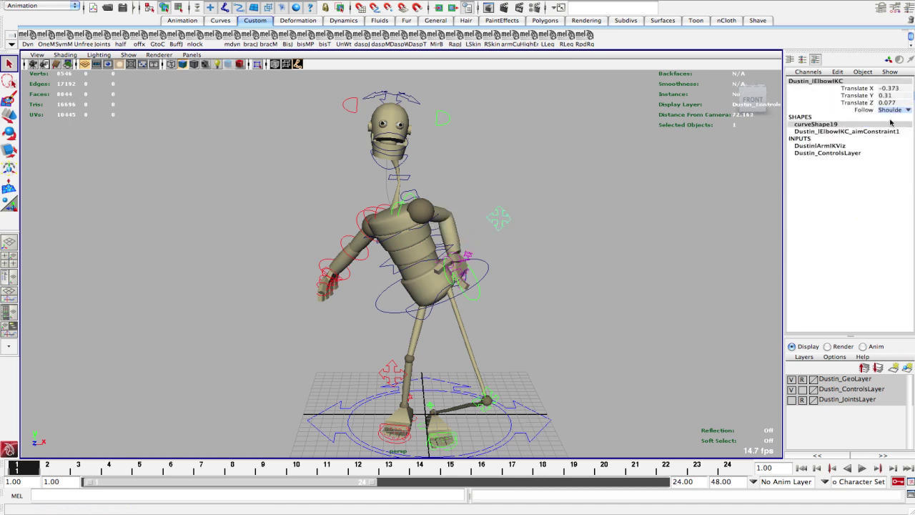
# Rotate the left wrist IK control about X to about -17.7
pyautogui.click(475, 300)
pyautogui.press('e')
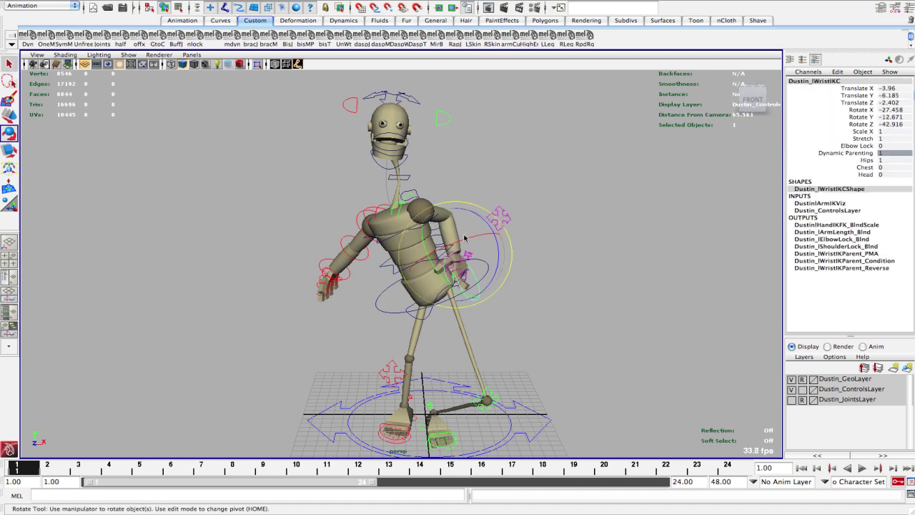
pyautogui.press('q')
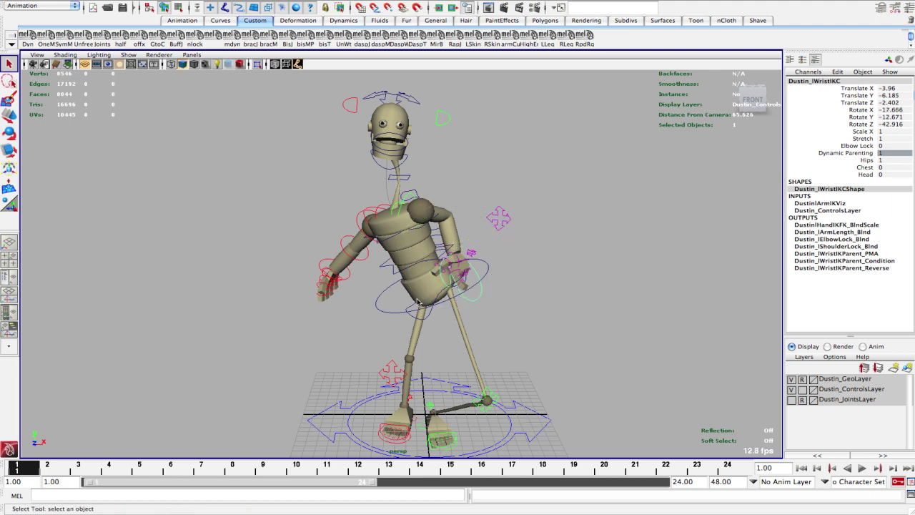
# Try rotating the root control to test the elbow following the shoulder, and undo the rotation
pyautogui.click(381, 312)
pyautogui.press('w')
pyautogui.press('e')
pyautogui.moveTo(448, 248)
pyautogui.mouseDown()
pyautogui.moveTo(461, 276)
pyautogui.moveTo(448, 252)
pyautogui.mouseUp()
pyautogui.press('q')
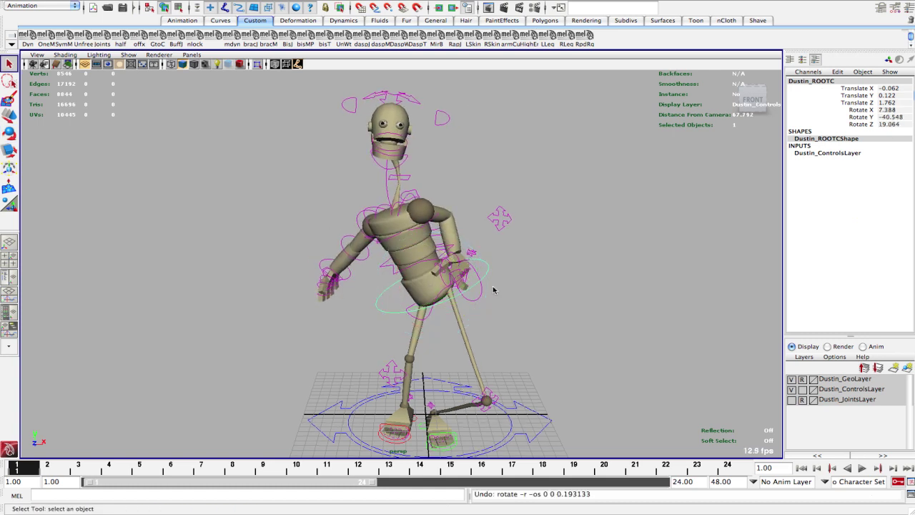
# Set the left elbow IK control's Follow attribute to the combined option beginning with "Wrist an"
pyautogui.click(485, 293)
pyautogui.click(484, 293)
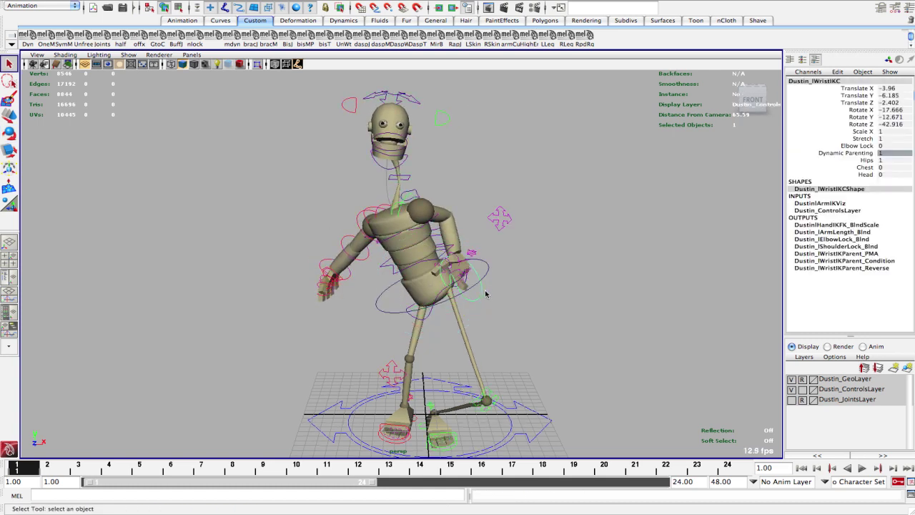
pyautogui.click(879, 176)
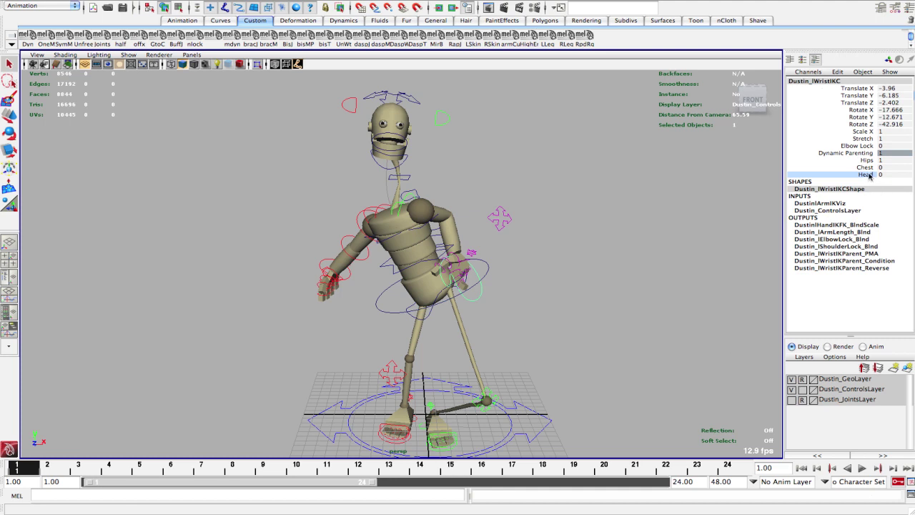
pyautogui.click(507, 216)
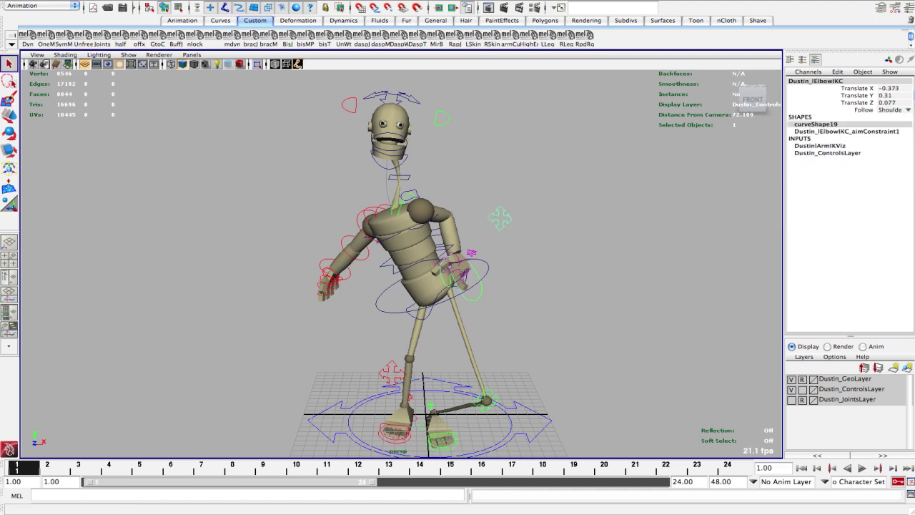
pyautogui.click(909, 111)
pyautogui.click(904, 117)
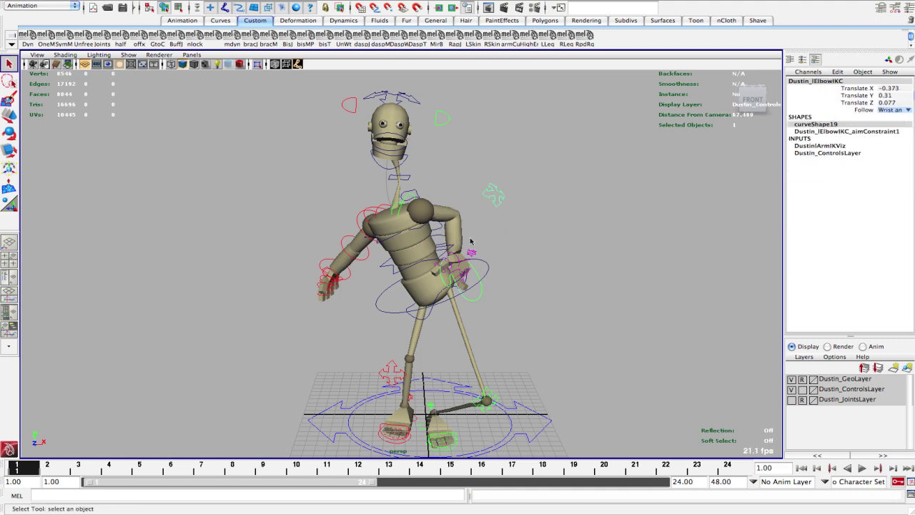
# Try moving the left wrist IK control to test the combined elbow following, and undo each move
pyautogui.click(480, 289)
pyautogui.press('w')
pyautogui.moveTo(453, 253); pyautogui.dragTo(471, 264)
pyautogui.hotkey('ctrl', 'z')
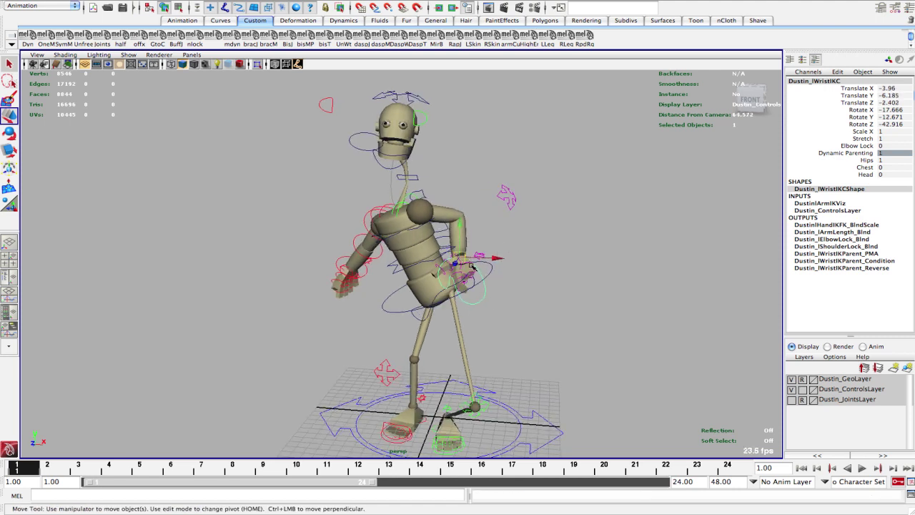
pyautogui.moveTo(468, 260); pyautogui.dragTo(460, 236)
pyautogui.hotkey('ctrl', 'z')
# Set the Chest dynamic parenting of the left wrist IK control to 1
pyautogui.click(881, 168)
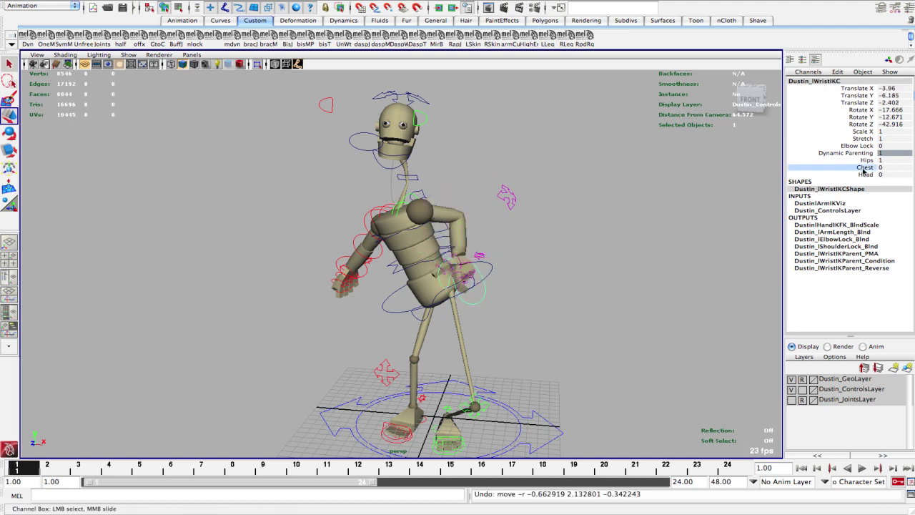
pyautogui.write('1')
pyautogui.press('Return')
# Bring the left hand up to the chest, rotating the wrist IK control to about -71.4, -71.8, 23.6 and moving it to about -4.4, -1.6, 0.3
pyautogui.moveTo(447, 255); pyautogui.dragTo(430, 222)
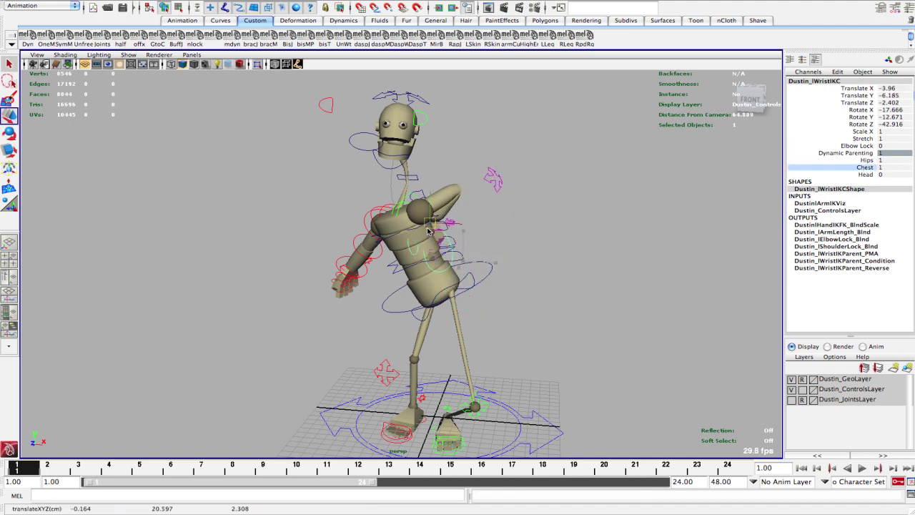
pyautogui.press('e')
pyautogui.moveTo(424, 263); pyautogui.dragTo(398, 227)
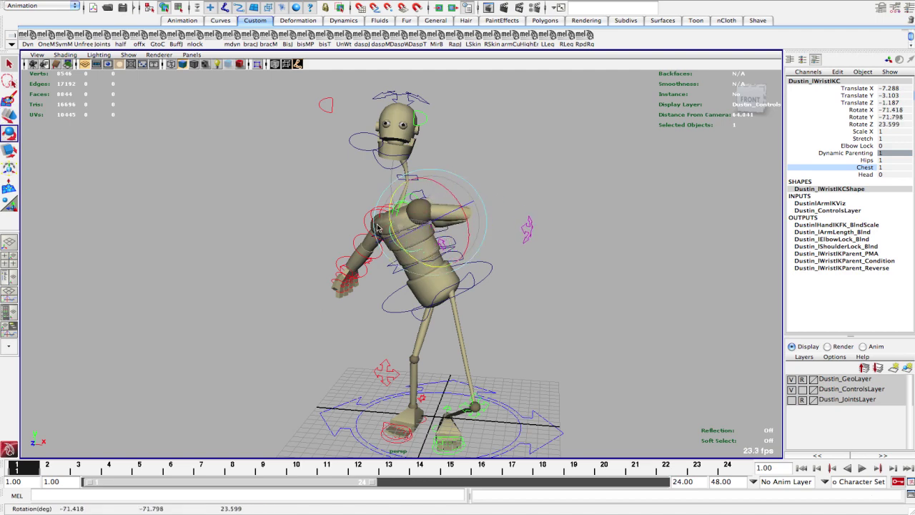
pyautogui.press('w')
pyautogui.moveTo(459, 225); pyautogui.dragTo(480, 247)
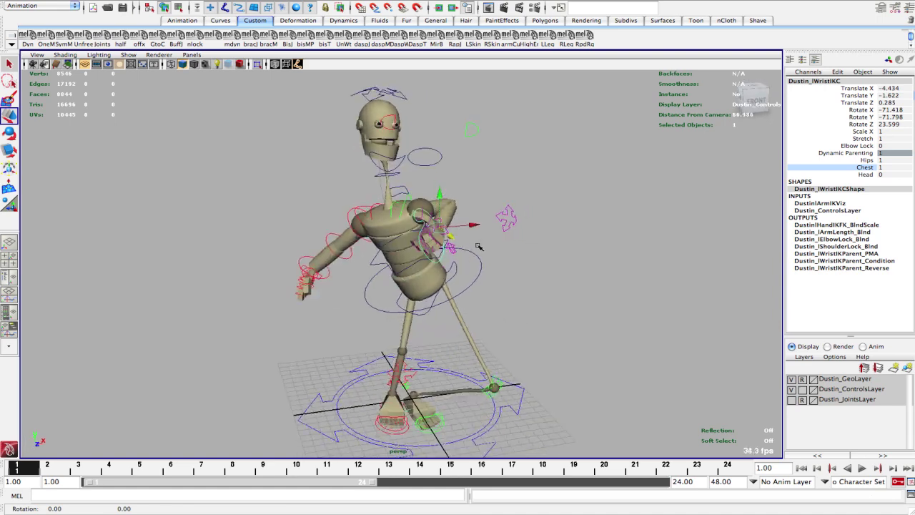
# Rotate the left wrist IK control to about 54.7, -80.1, -103.8 so the hand rests against the chest
pyautogui.press('e')
pyautogui.moveTo(408, 250); pyautogui.dragTo(437, 252)
pyautogui.press('q')
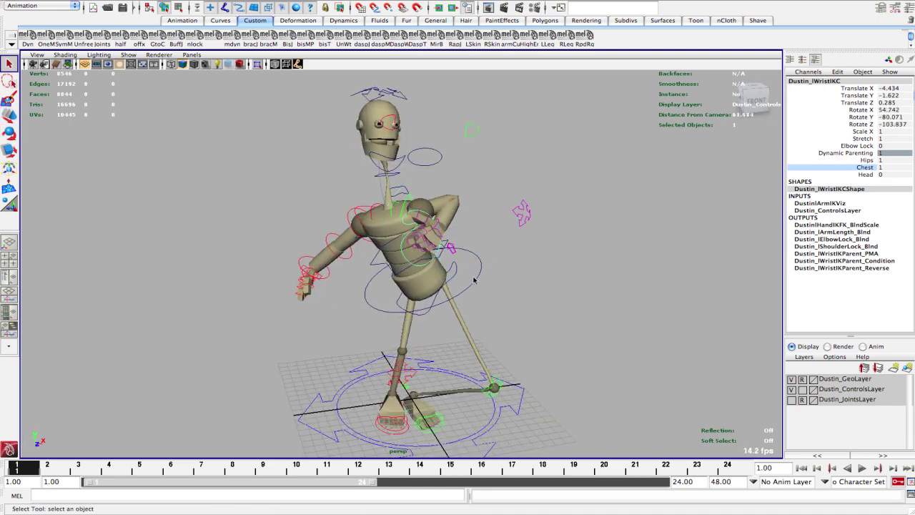
# Rotate the torso controls, bringing the top spine control to about -2.5, 14.9, -5.2, to test the hand following the chest
pyautogui.click(473, 278)
pyautogui.keyDown('alt'); pyautogui.moveTo(487, 286); pyautogui.dragTo(476, 269); pyautogui.keyUp('alt')
pyautogui.press('e')
pyautogui.moveTo(429, 245); pyautogui.dragTo(433, 211)
pyautogui.press('q')
pyautogui.click(383, 245)
pyautogui.press('e')
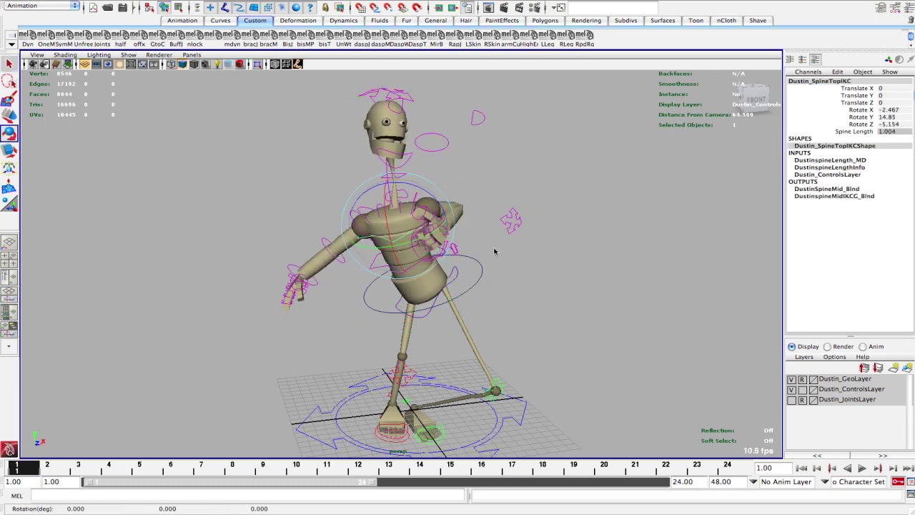
pyautogui.press('q')
# Set the left elbow IK control's Follow attribute to Main
pyautogui.click(509, 229)
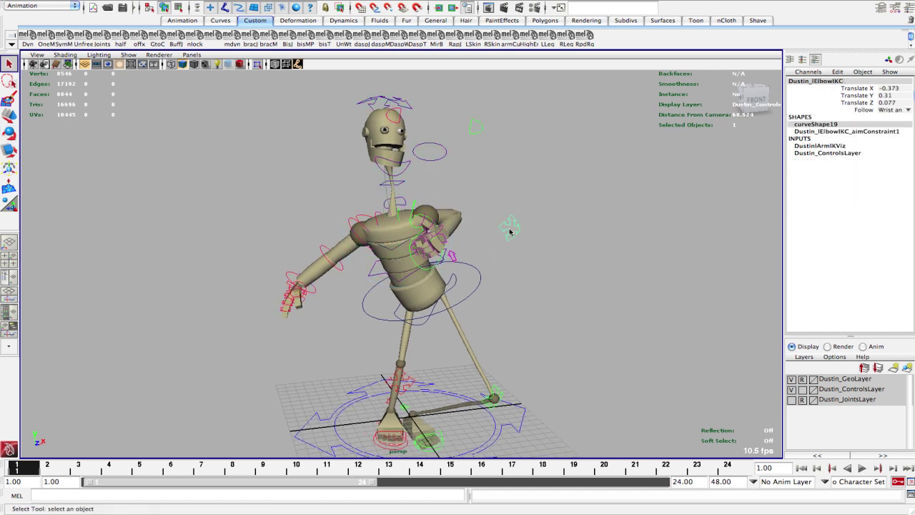
pyautogui.click(891, 109)
pyautogui.click(880, 85)
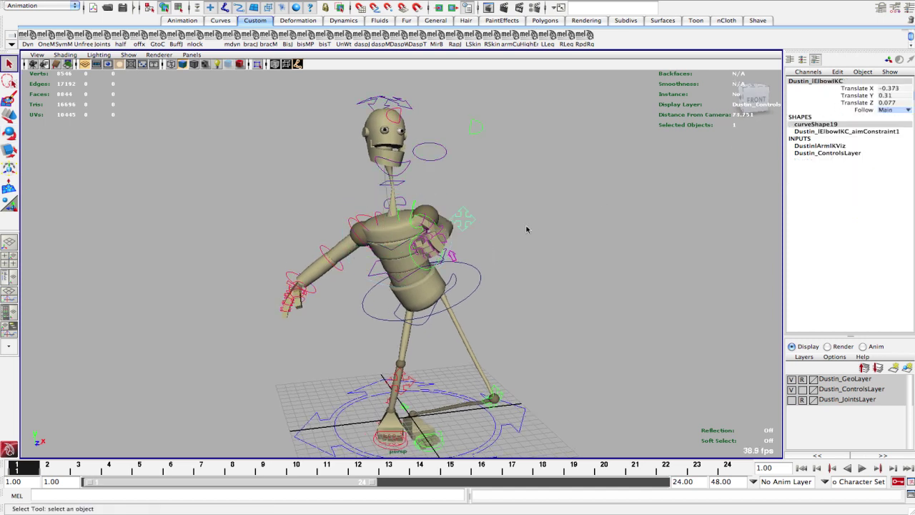
# Raise the left wrist IK control to the head at about -8.8, 3.8, -1.1 and rotate it to about 188.9, -15.6, -227.2
pyautogui.click(431, 267)
pyautogui.press('w')
pyautogui.moveTo(440, 235); pyautogui.dragTo(385, 161)
pyautogui.click(396, 103)
pyautogui.keyDown('alt'); pyautogui.moveTo(525, 163); pyautogui.dragTo(459, 180); pyautogui.keyUp('alt')
pyautogui.click(431, 172)
pyautogui.press('e')
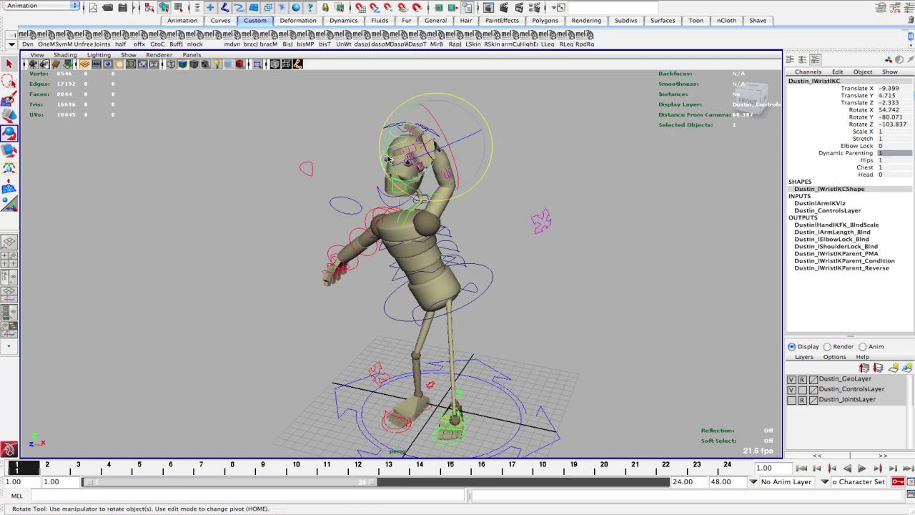
pyautogui.moveTo(388, 158); pyautogui.dragTo(451, 157)
pyautogui.press('w')
pyautogui.press('e')
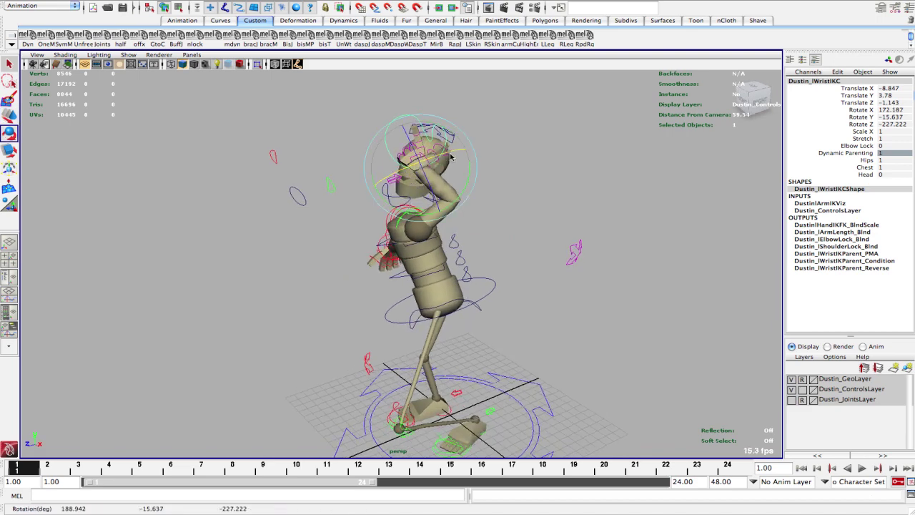
# Move the left elbow IK control down beside the torso to about -3.2, -5.1, 13
pyautogui.click(571, 253)
pyautogui.press('w')
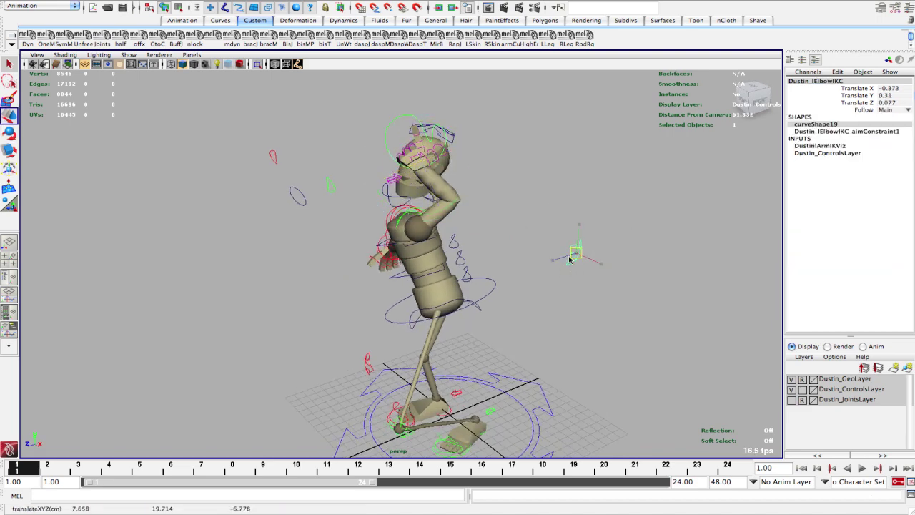
pyautogui.moveTo(570, 259); pyautogui.dragTo(416, 287)
pyautogui.keyDown('alt'); pyautogui.moveTo(418, 286); pyautogui.dragTo(496, 263); pyautogui.keyUp('alt')
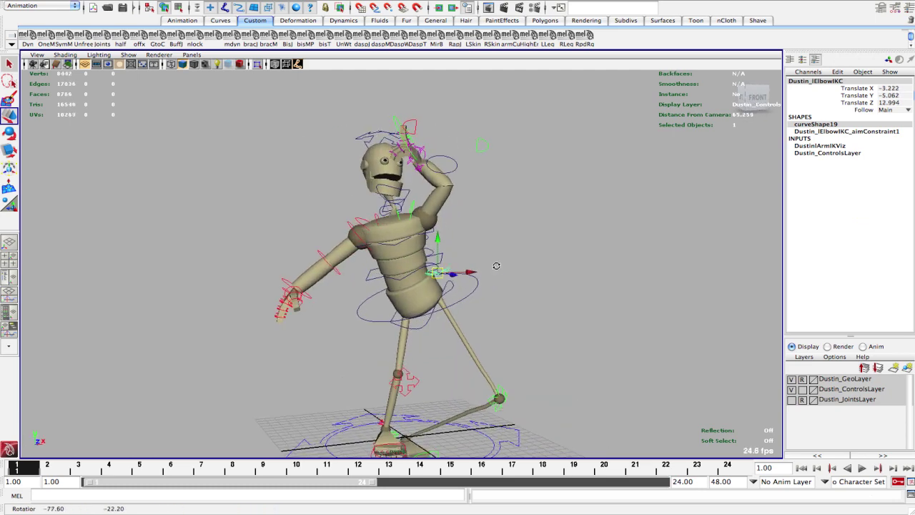
# Refine the raised left wrist IK control, rotating it to about 192.8, 10.4, -221.3 and moving it to about -9.3, 3.5, -0.9
pyautogui.click(402, 128)
pyautogui.press('e')
pyautogui.moveTo(411, 148)
pyautogui.mouseDown()
pyautogui.moveTo(404, 146)
pyautogui.moveTo(413, 162)
pyautogui.mouseUp()
pyautogui.press('w')
pyautogui.keyDown('alt'); pyautogui.moveTo(413, 163); pyautogui.dragTo(451, 241); pyautogui.keyUp('alt')
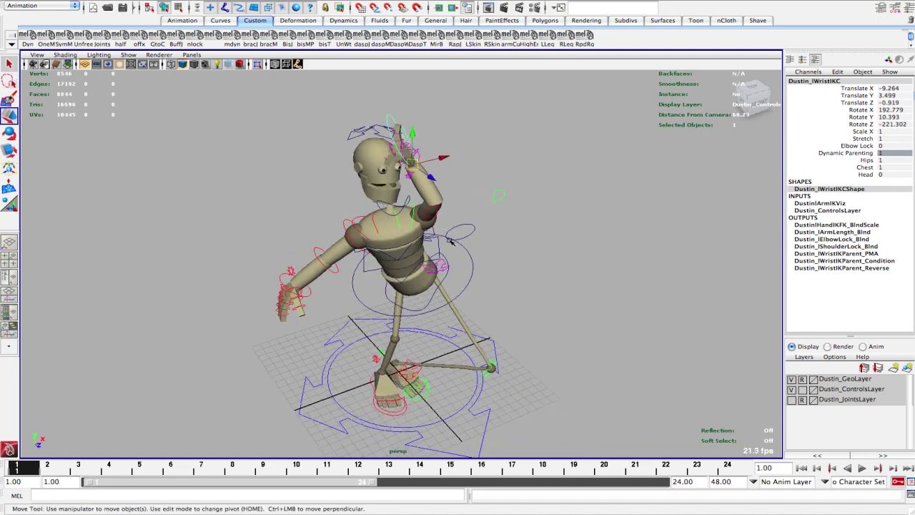
# Move the left elbow IK control farther forward to about -2.5, -5, 17.6
pyautogui.click(439, 282)
pyautogui.keyDown('alt'); pyautogui.moveTo(440, 281); pyautogui.dragTo(494, 293); pyautogui.keyUp('alt')
pyautogui.click(445, 263)
pyautogui.keyDown('alt'); pyautogui.moveTo(490, 287); pyautogui.dragTo(477, 284); pyautogui.keyUp('alt')
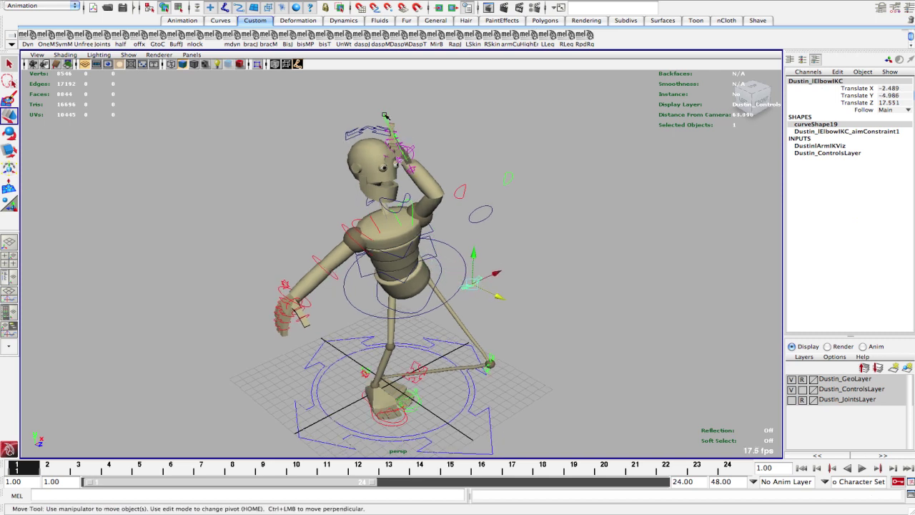
# Set the left wrist's Hips and Chest parenting to 0 and Head to 1, and move the hand to about -11.9, 0.9, -0.6
pyautogui.click(385, 115)
pyautogui.click(866, 166)
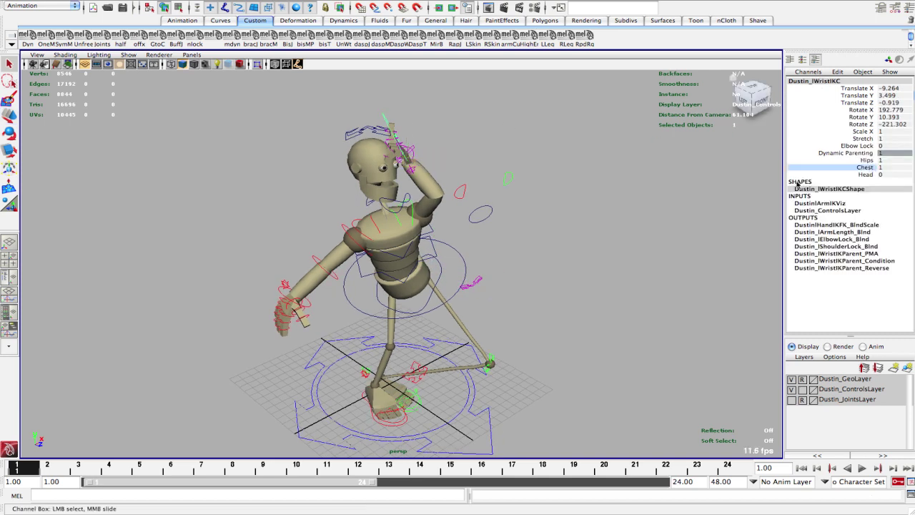
pyautogui.click(864, 160)
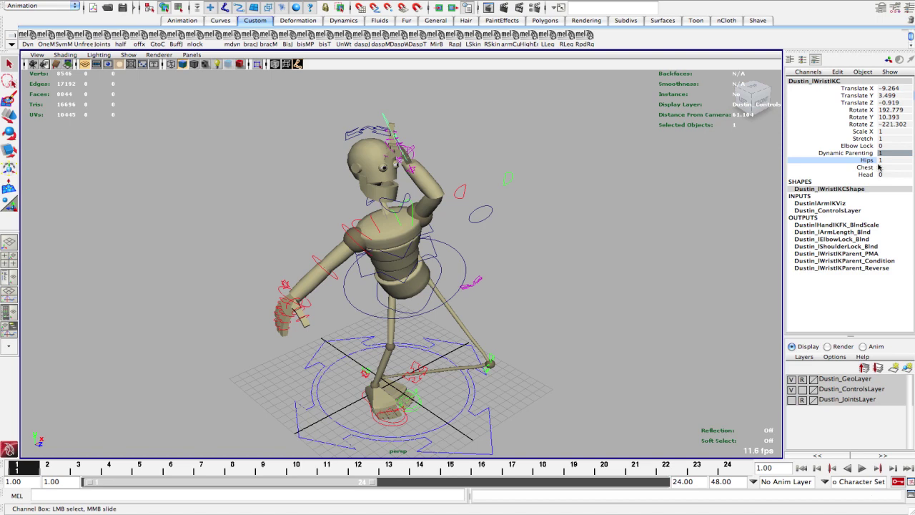
pyautogui.moveTo(885, 168); pyautogui.dragTo(885, 162)
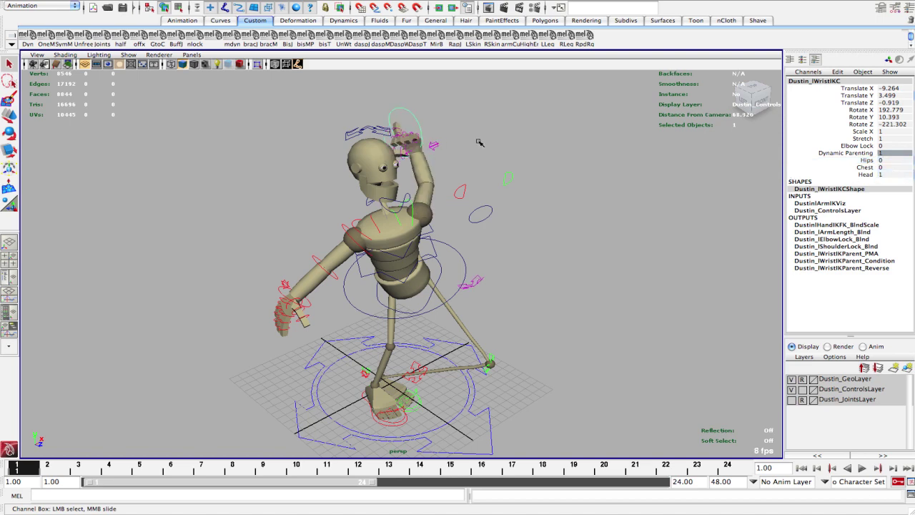
pyautogui.keyDown('alt'); pyautogui.moveTo(480, 143); pyautogui.dragTo(419, 159); pyautogui.keyUp('alt')
pyautogui.press('w')
# Rotate the head control to about -12.1, 6, 2.5 to test the left hand following the head
pyautogui.click(360, 129)
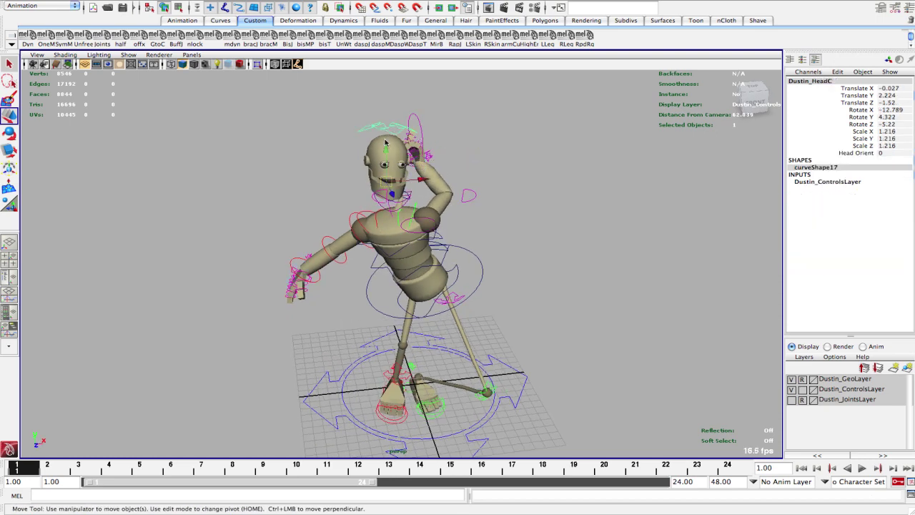
pyautogui.press('e')
pyautogui.moveTo(355, 150); pyautogui.dragTo(329, 206)
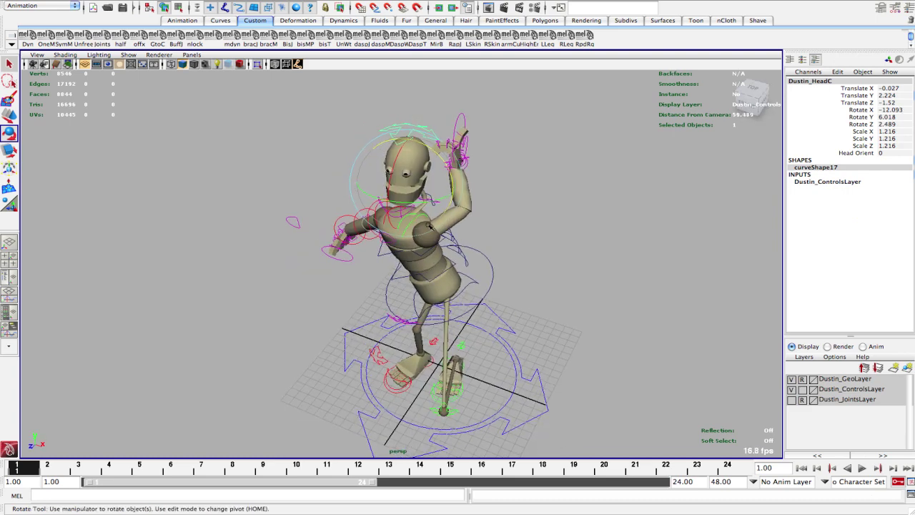
pyautogui.press('q')
# Rotate the upper torso control and move the head control to about -0.3, 2.3, -1.5 to test the head parenting further
pyautogui.click(427, 218)
pyautogui.press('e')
pyautogui.moveTo(422, 246); pyautogui.dragTo(397, 184)
pyautogui.click(404, 124)
pyautogui.press('w')
pyautogui.keyDown('alt'); pyautogui.moveTo(397, 184); pyautogui.dragTo(430, 172); pyautogui.keyUp('alt')
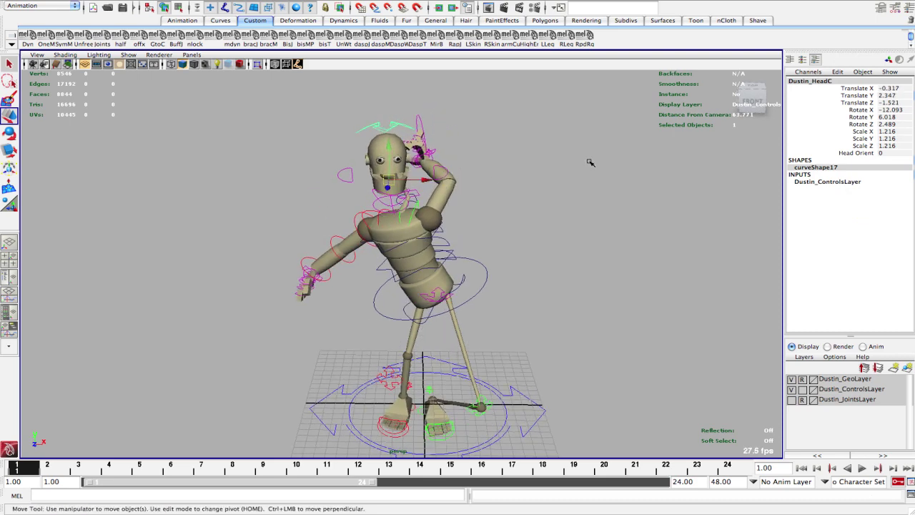
# Set the left wrist IK control's Head parenting to 0 and reset all its translate and rotate values to 0
pyautogui.click(421, 119)
pyautogui.moveTo(887, 125); pyautogui.dragTo(892, 88)
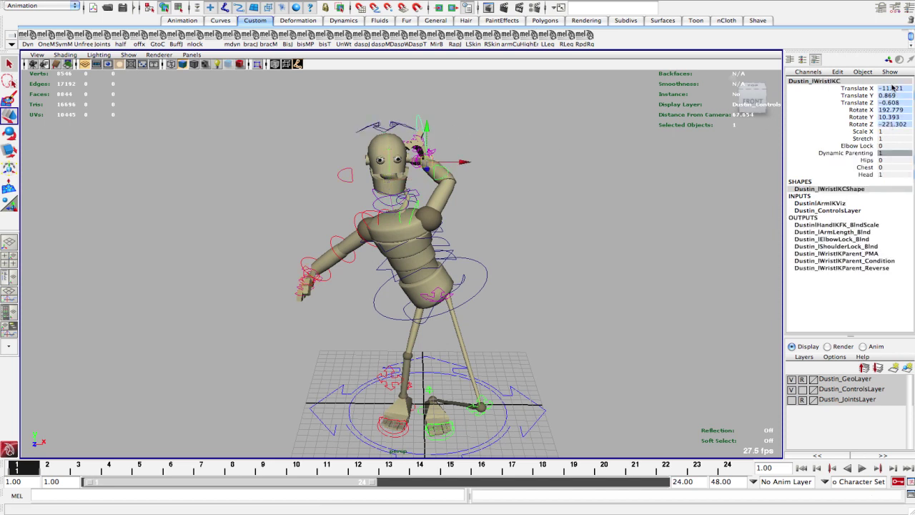
pyautogui.click(886, 175)
pyautogui.write('0')
pyautogui.press('Return')
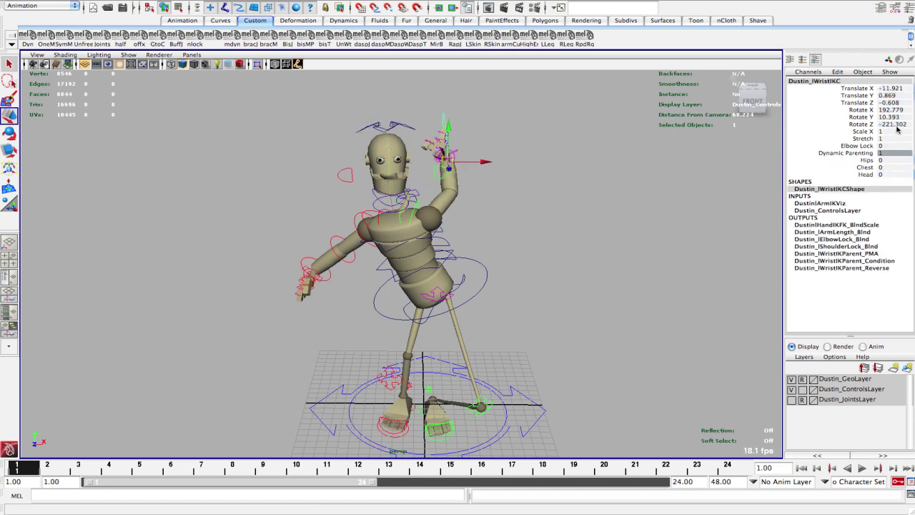
pyautogui.moveTo(897, 128); pyautogui.dragTo(890, 71)
pyautogui.write('0')
pyautogui.press('Return')
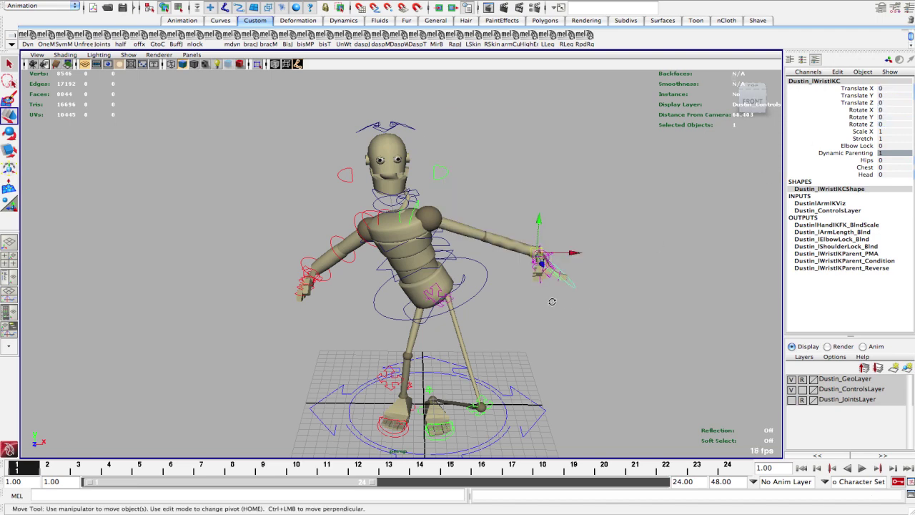
# Move the left elbow IK control to about 1.7, 4.9, 2.3 and stretch the arm by moving the wrist to about 3.1, -0.5, -1.4
pyautogui.keyDown('alt'); pyautogui.moveTo(551, 300); pyautogui.dragTo(495, 309); pyautogui.keyUp('alt')
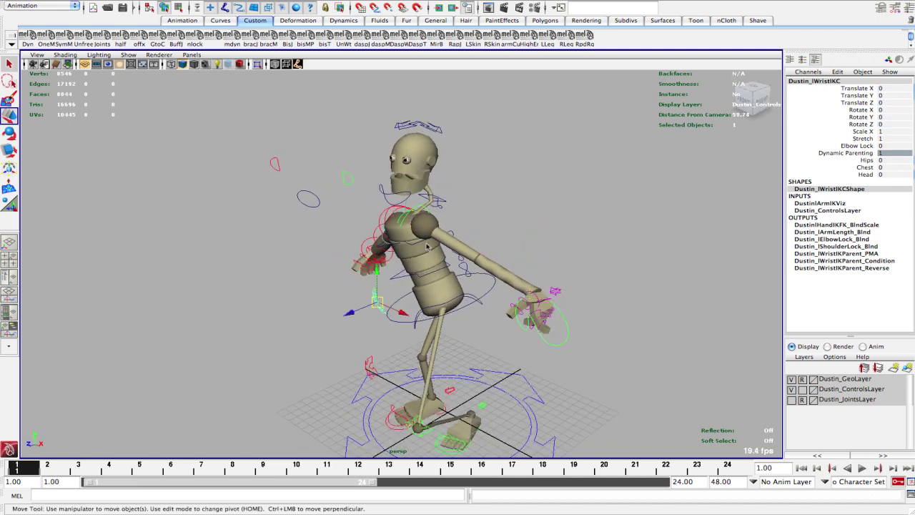
pyautogui.moveTo(377, 301); pyautogui.dragTo(594, 227)
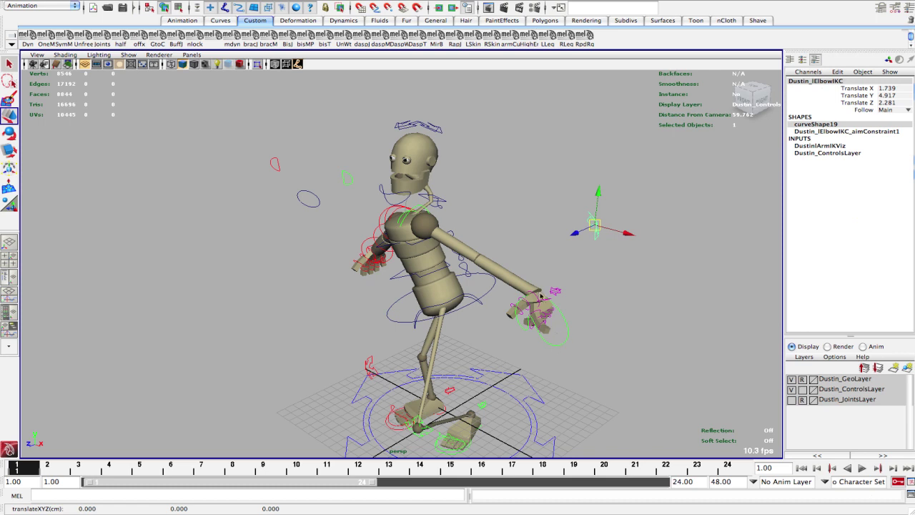
pyautogui.click(563, 339)
pyautogui.moveTo(535, 295); pyautogui.dragTo(558, 339)
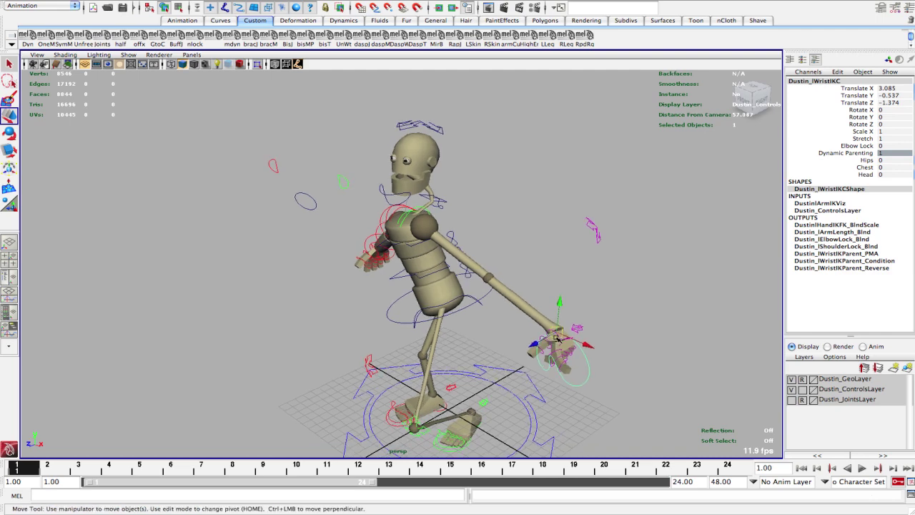
# Inspect the left arm switch's attributes and pull the left wrist IK control outward to test the arm's volume preservation
pyautogui.click(577, 329)
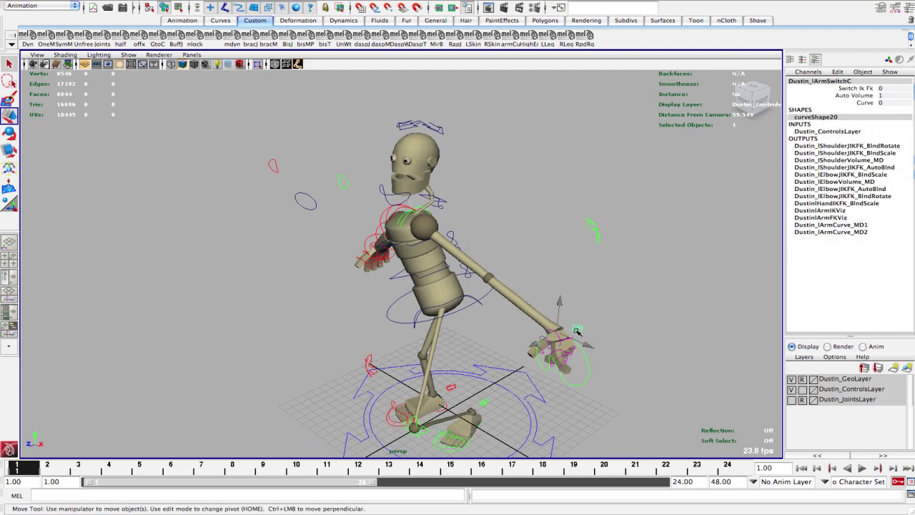
pyautogui.keyDown('alt'); pyautogui.moveTo(405, 341); pyautogui.dragTo(434, 330); pyautogui.keyUp('alt')
pyautogui.keyDown('alt'); pyautogui.moveTo(507, 333); pyautogui.dragTo(515, 334); pyautogui.keyUp('alt')
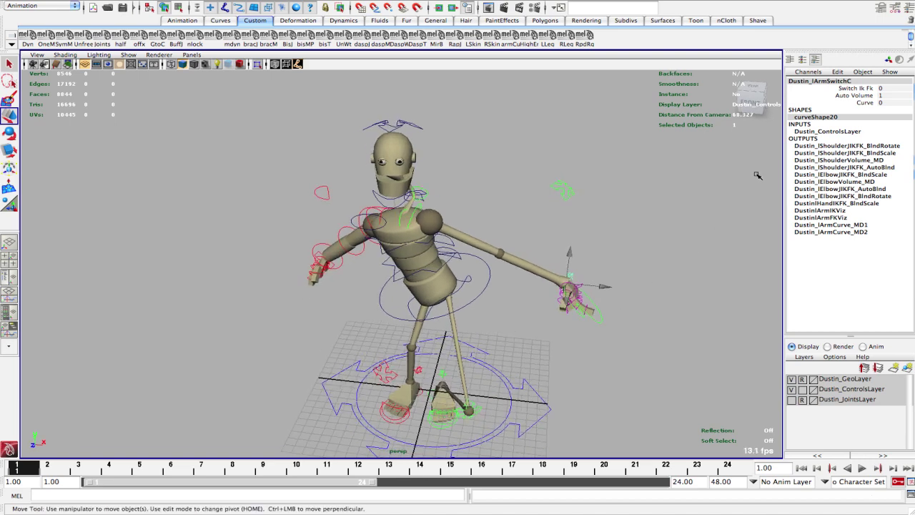
pyautogui.click(572, 290)
pyautogui.moveTo(567, 287); pyautogui.dragTo(585, 282)
pyautogui.press('q')
# Set Auto Volume on the left arm switch control to 0
pyautogui.click(595, 289)
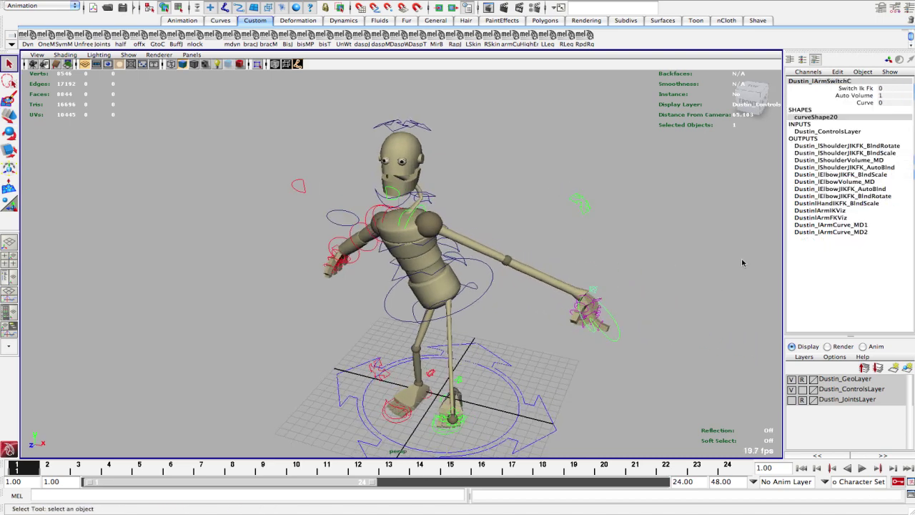
pyautogui.click(855, 96)
pyautogui.moveTo(709, 188); pyautogui.dragTo(695, 190, button='middle')
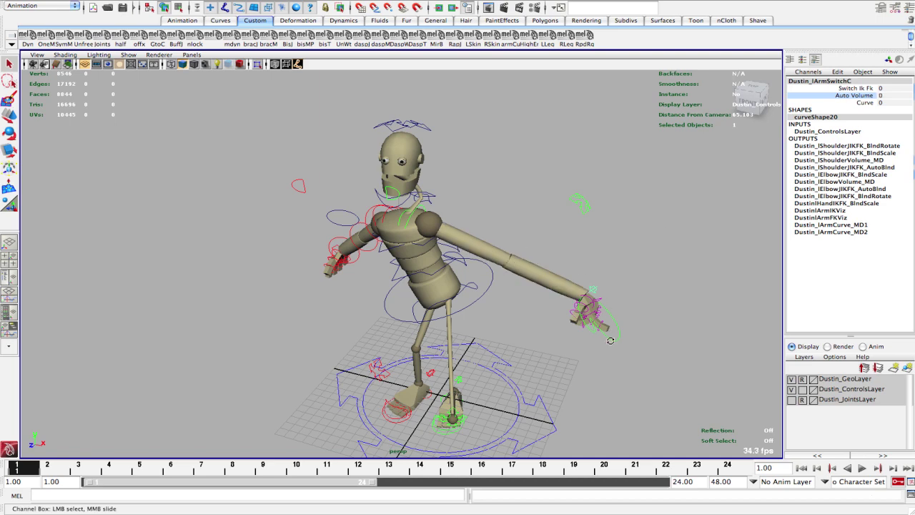
# Move the left wrist IK control to about 1.6, 0.8, -1.6 to test arm stretching without volume preservation
pyautogui.keyDown('alt'); pyautogui.moveTo(611, 341); pyautogui.dragTo(619, 333); pyautogui.keyUp('alt')
pyautogui.click(617, 331)
pyautogui.press('w')
pyautogui.moveTo(583, 289)
pyautogui.mouseDown()
pyautogui.moveTo(851, 359)
pyautogui.moveTo(571, 280)
pyautogui.mouseUp()
pyautogui.keyDown('alt'); pyautogui.moveTo(503, 248); pyautogui.dragTo(549, 287); pyautogui.keyUp('alt')
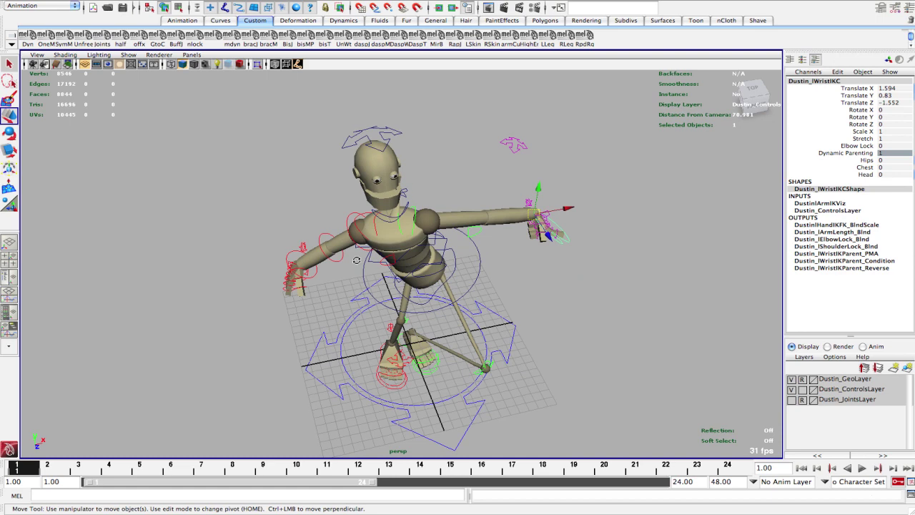
# Lengthen the right upper arm by scaling the right shoulder FK control to about 2.23 in X
pyautogui.keyDown('alt'); pyautogui.moveTo(356, 260); pyautogui.dragTo(361, 252); pyautogui.keyUp('alt')
pyautogui.click(347, 223)
pyautogui.press('r')
pyautogui.moveTo(394, 214); pyautogui.dragTo(453, 207)
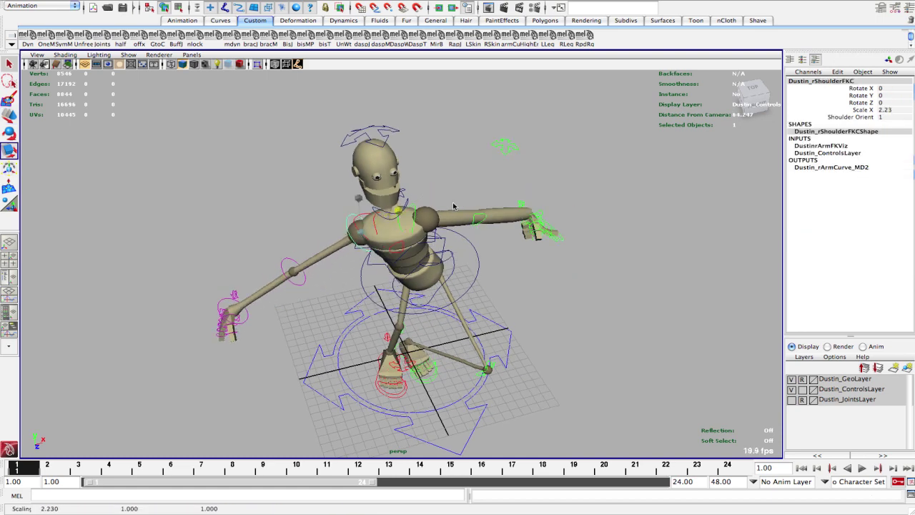
# Set Auto Volume on the right arm switch control to 0
pyautogui.click(235, 291)
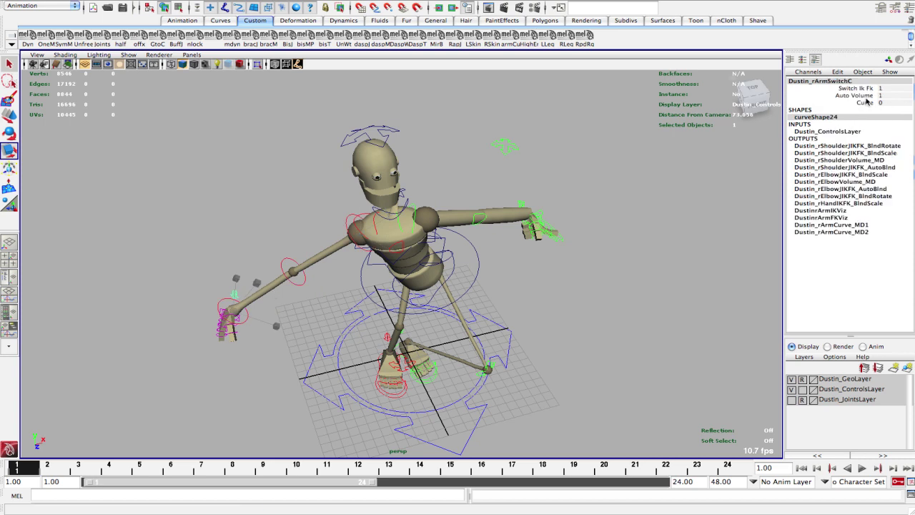
pyautogui.click(865, 97)
pyautogui.moveTo(688, 173); pyautogui.dragTo(330, 269, button='middle')
# Scale the right shoulder FK control to about 3.59 in X to test lengthening without volume preservation
pyautogui.click(348, 216)
pyautogui.press('r')
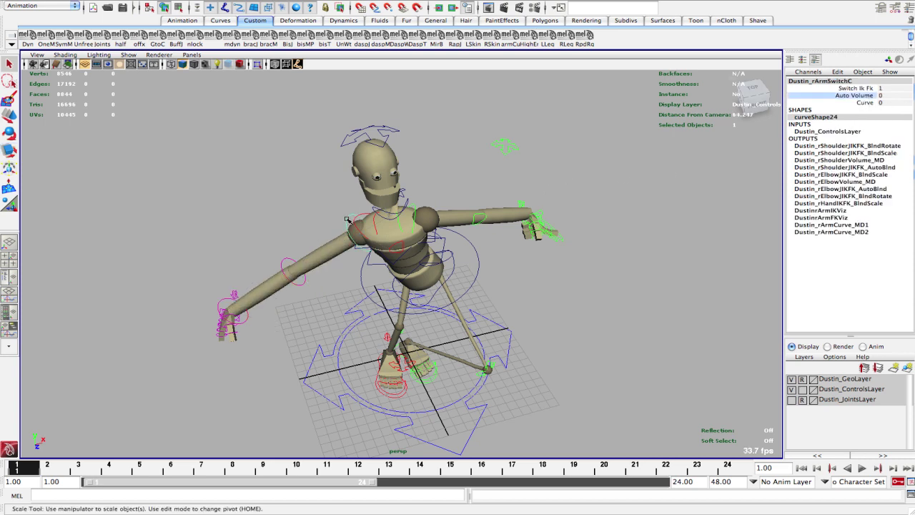
pyautogui.moveTo(403, 209); pyautogui.dragTo(425, 203)
pyautogui.keyDown('alt'); pyautogui.moveTo(446, 269); pyautogui.dragTo(501, 266); pyautogui.keyUp('alt')
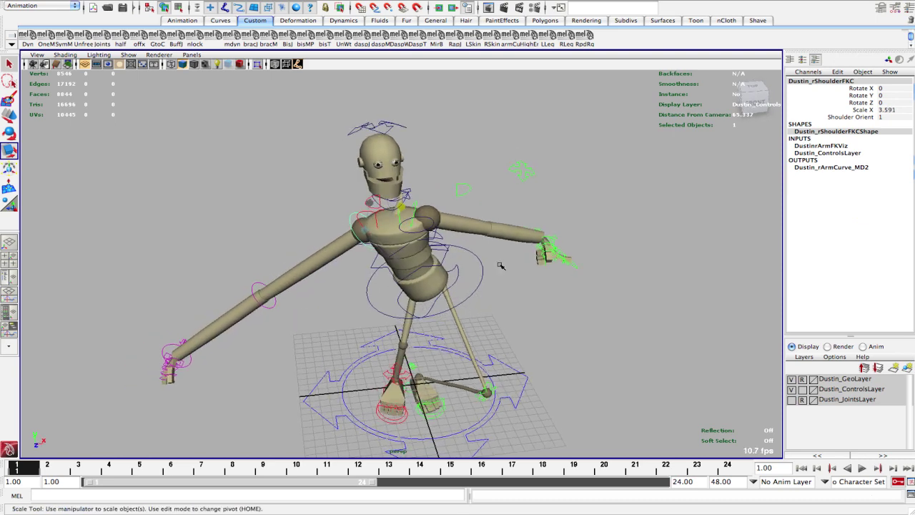
# Show the rig's joints layer and open the DSN_RapidRig BiPed window
pyautogui.keyDown('alt'); pyautogui.moveTo(612, 251); pyautogui.dragTo(603, 257); pyautogui.keyUp('alt')
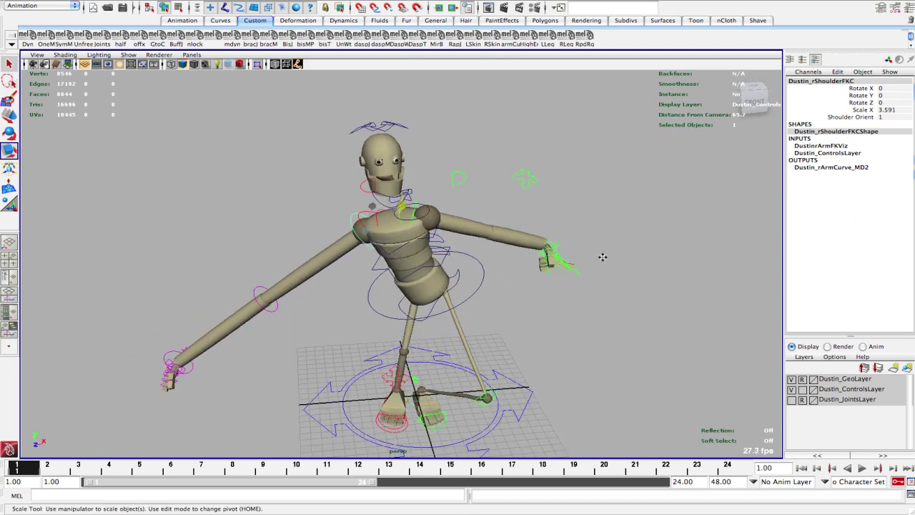
pyautogui.keyDown('alt'); pyautogui.moveTo(602, 257); pyautogui.dragTo(609, 212, button='middle'); pyautogui.keyUp('alt')
pyautogui.keyDown('alt'); pyautogui.moveTo(609, 213); pyautogui.dragTo(580, 260); pyautogui.keyUp('alt')
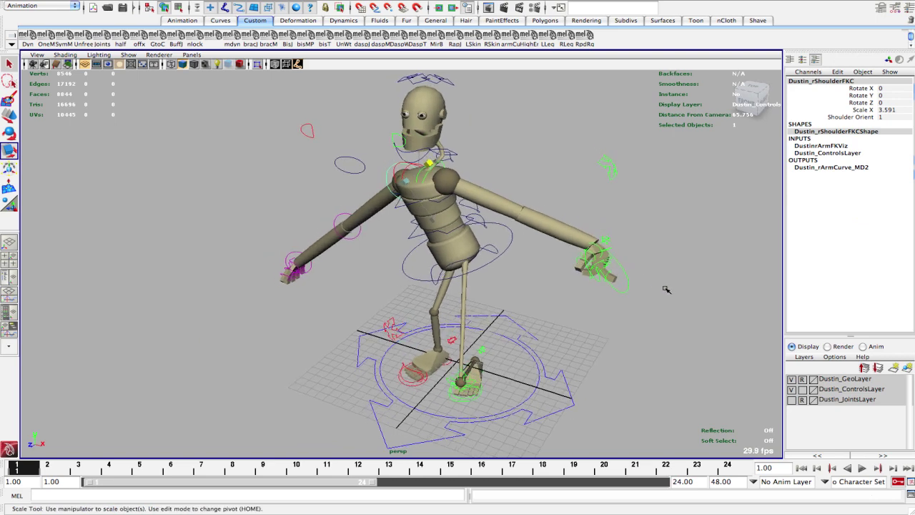
pyautogui.click(790, 399)
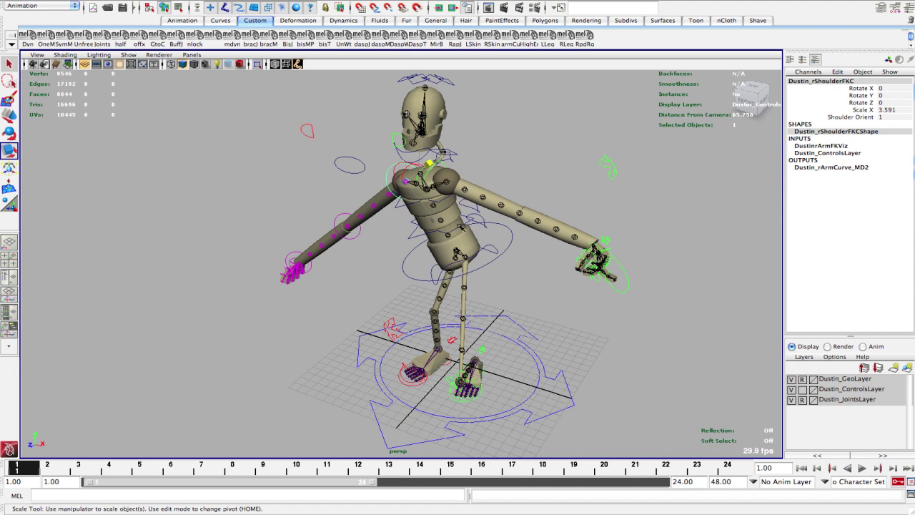
pyautogui.click(584, 38)
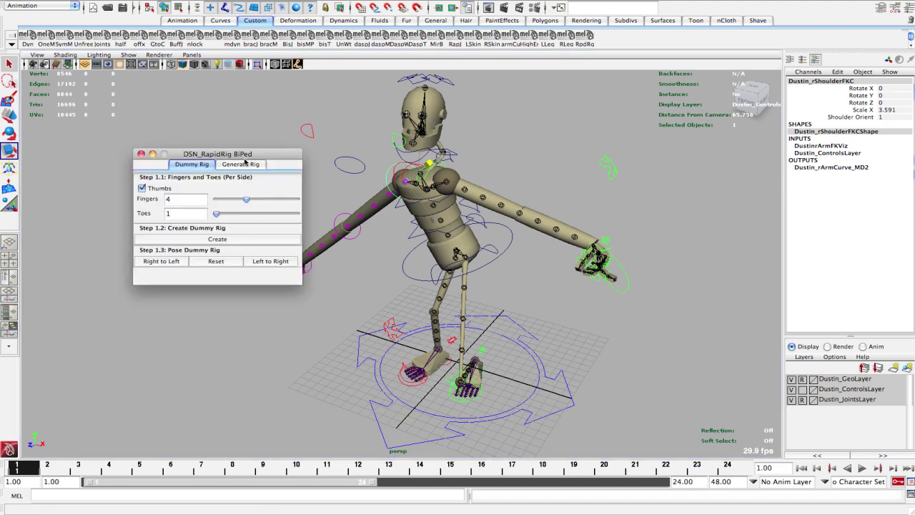
# Review the Generate Rig options of DSN_RapidRig BiPed and close its window
pyautogui.click(240, 164)
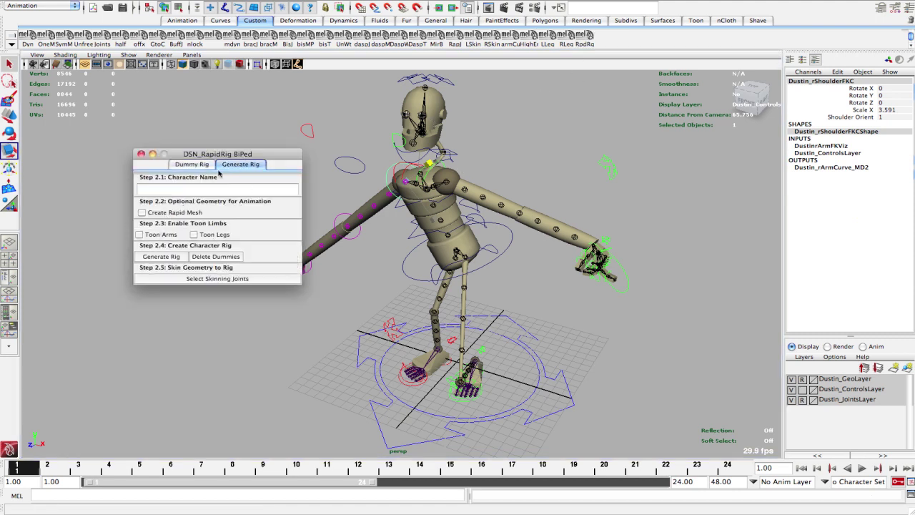
pyautogui.click(141, 155)
# Rotate the left wrist IK control to about 49 degrees in Y
pyautogui.keyDown('alt'); pyautogui.moveTo(461, 287); pyautogui.dragTo(554, 333); pyautogui.keyUp('alt')
pyautogui.click(583, 346)
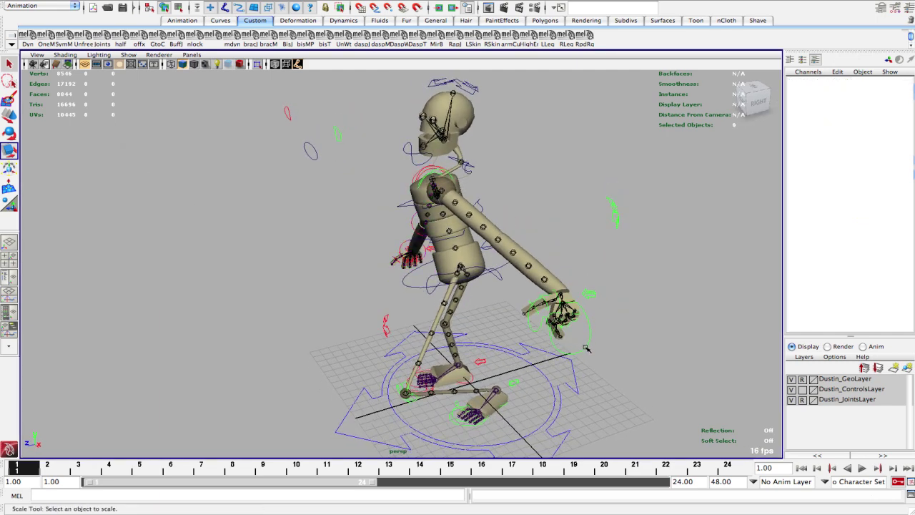
pyautogui.click(562, 347)
pyautogui.press('e')
pyautogui.moveTo(526, 319); pyautogui.dragTo(576, 336)
pyautogui.press('w')
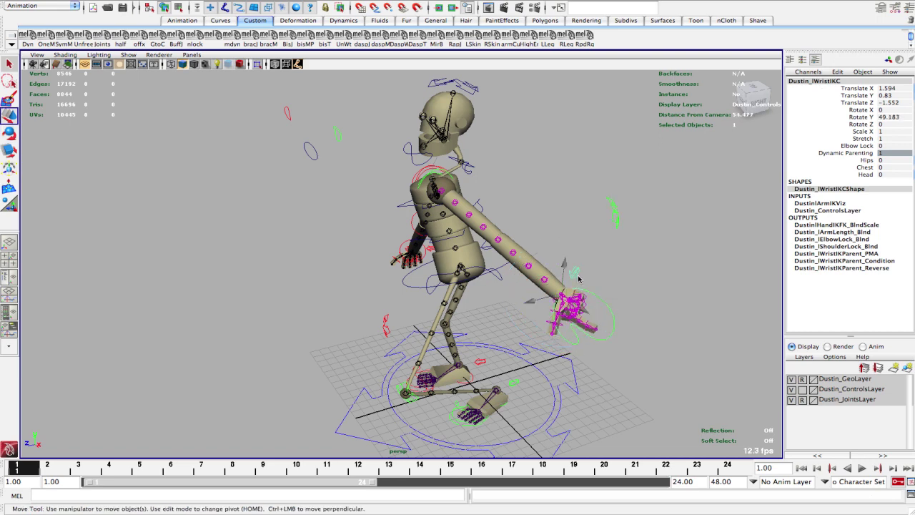
# Bend the left elbow by moving the left wrist IK control to about X -4.19, Y -1.26, Z 2.36
pyautogui.click(578, 278)
pyautogui.keyDown('alt'); pyautogui.moveTo(563, 328); pyautogui.dragTo(569, 325); pyautogui.keyUp('alt')
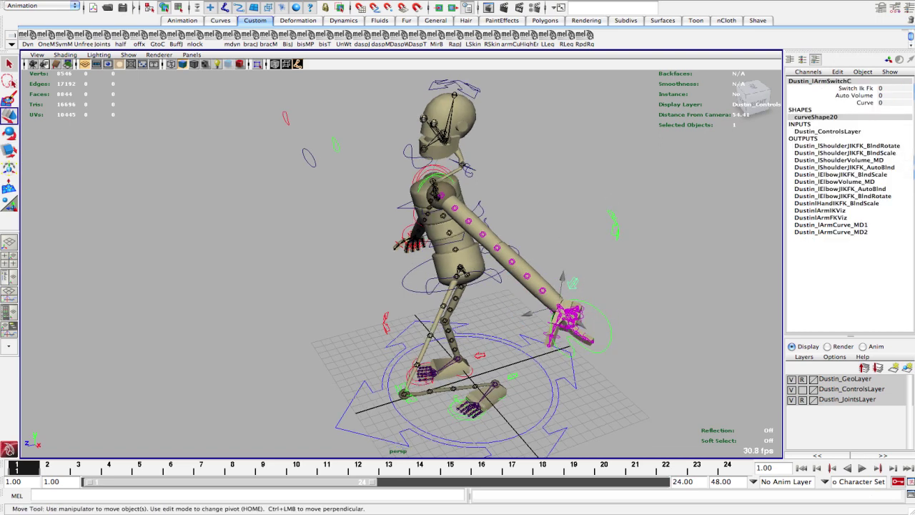
pyautogui.keyDown('alt'); pyautogui.moveTo(522, 278); pyautogui.dragTo(560, 286); pyautogui.keyUp('alt')
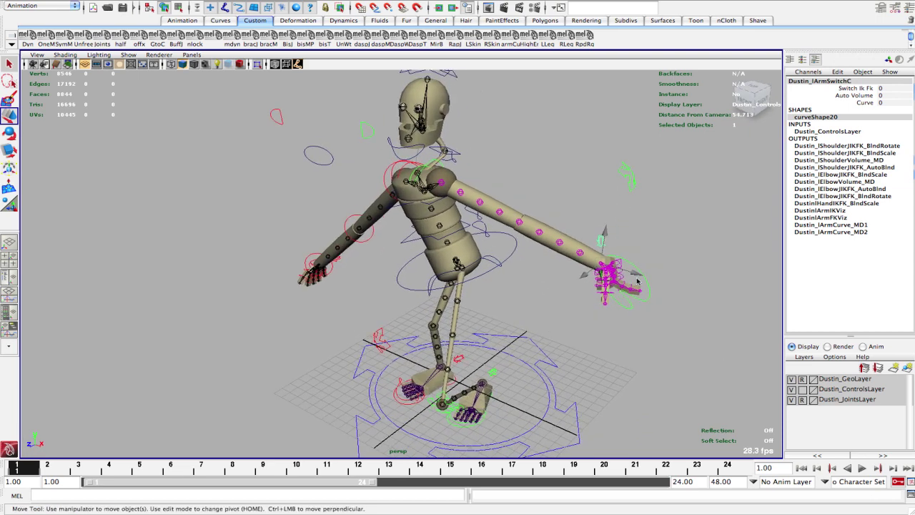
pyautogui.click(650, 285)
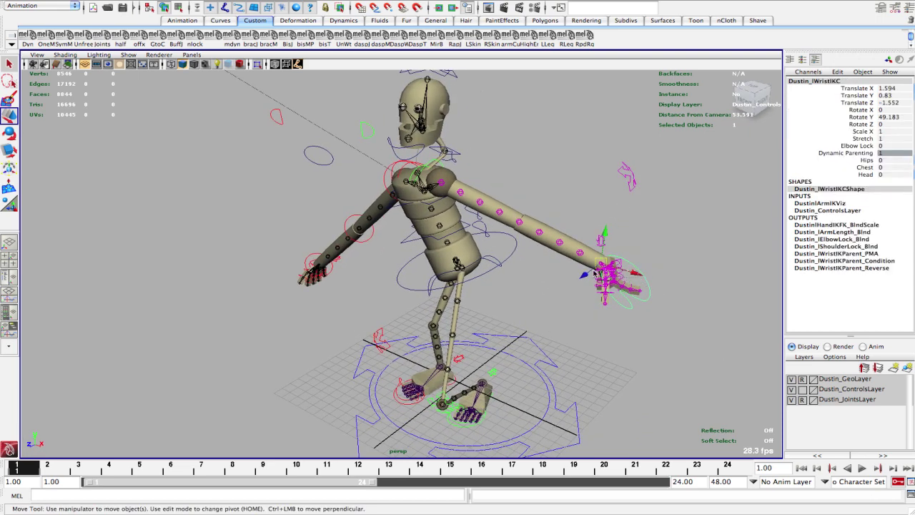
pyautogui.moveTo(594, 273); pyautogui.dragTo(556, 243)
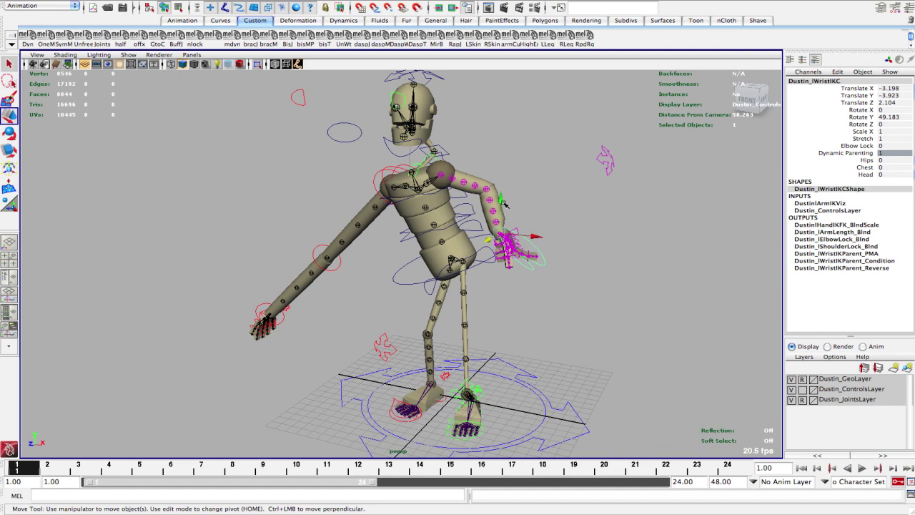
pyautogui.moveTo(503, 202); pyautogui.dragTo(516, 169)
pyautogui.moveTo(536, 203); pyautogui.dragTo(551, 203)
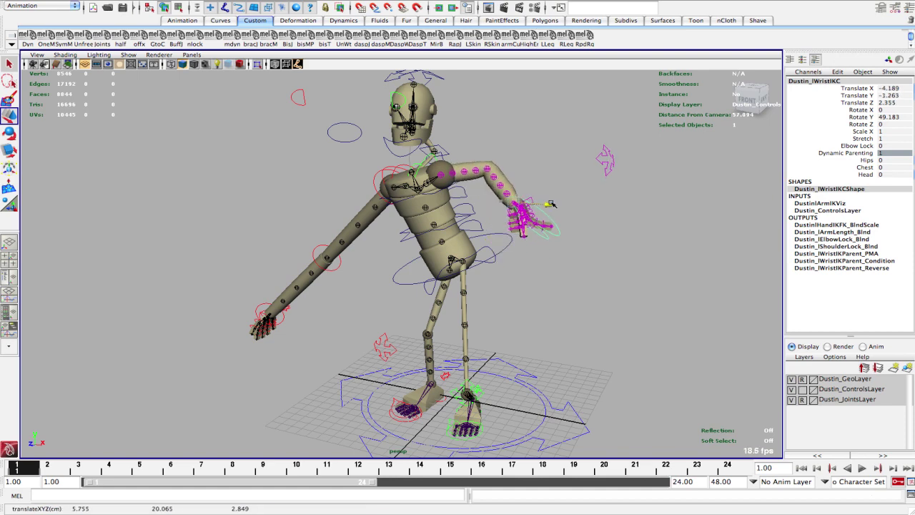
# Reposition the left elbow control and pose the left wrist IK control at about -3.82, -1.21, 3.59 with rotation 6.8, 25.3, -5.1
pyautogui.click(601, 164)
pyautogui.moveTo(609, 159); pyautogui.dragTo(482, 320)
pyautogui.click(498, 329)
pyautogui.press('e')
pyautogui.press('w')
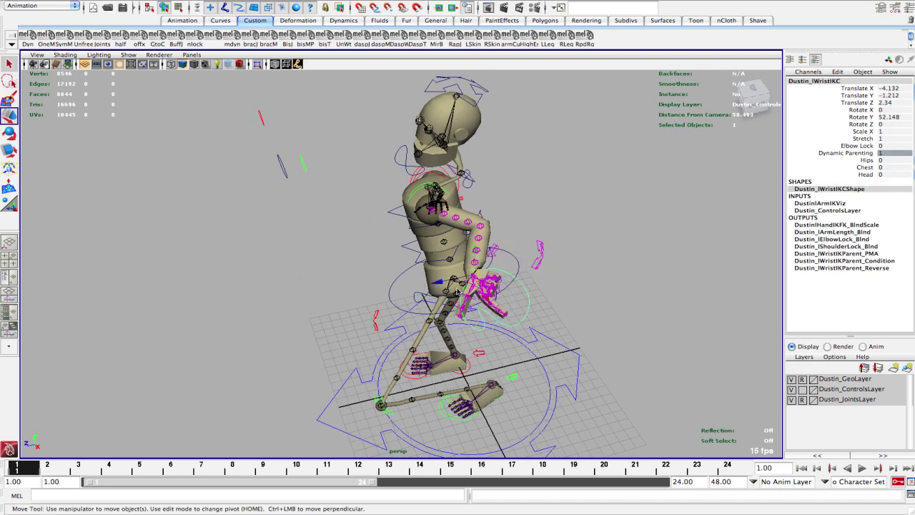
pyautogui.moveTo(439, 282); pyautogui.dragTo(586, 320)
pyautogui.press('e')
pyautogui.press('w')
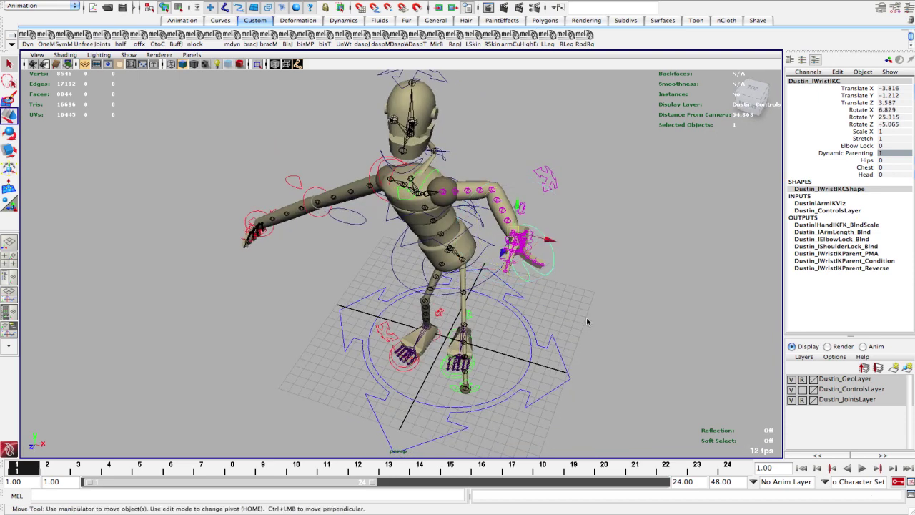
# Set Curve on the left arm switch control to 0.6 to round the bent arm
pyautogui.keyDown('alt'); pyautogui.moveTo(586, 322); pyautogui.dragTo(612, 360, button='middle'); pyautogui.keyUp('alt')
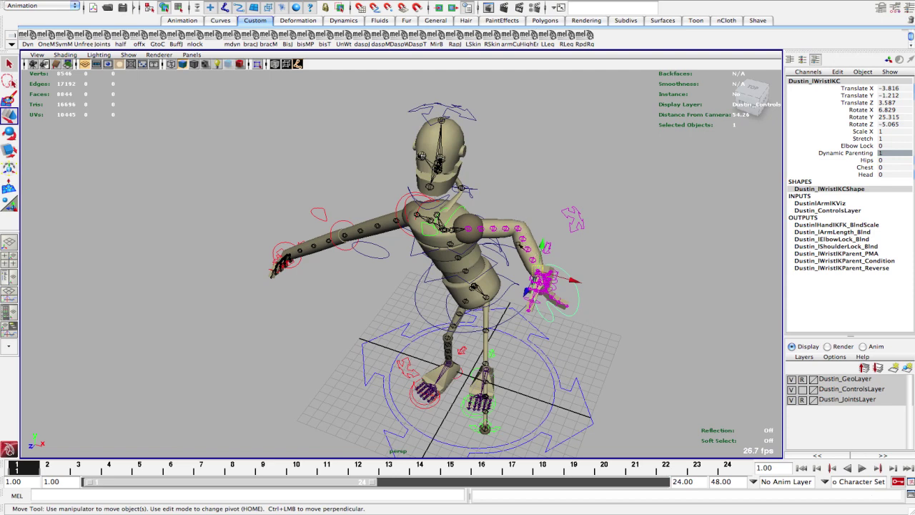
pyautogui.keyDown('alt'); pyautogui.moveTo(520, 251); pyautogui.dragTo(519, 258); pyautogui.keyUp('alt')
pyautogui.press('q')
pyautogui.click(549, 254)
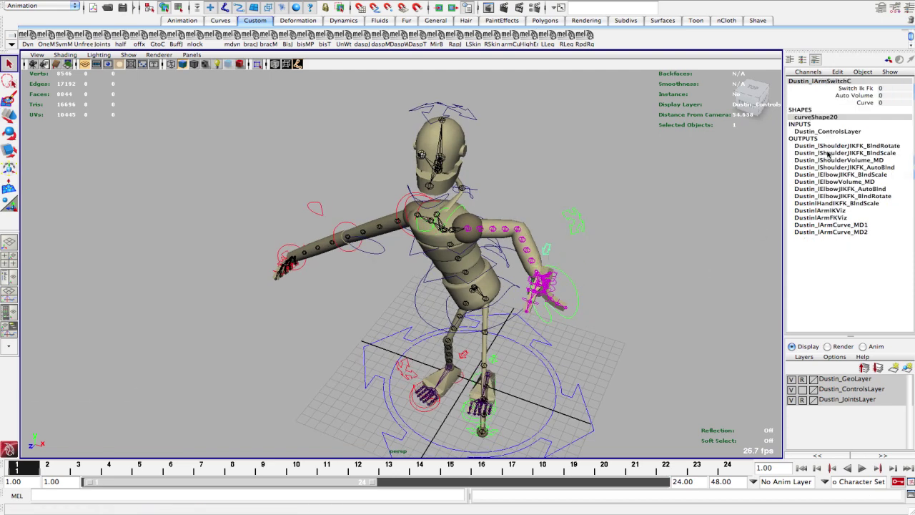
pyautogui.click(862, 104)
pyautogui.moveTo(653, 219); pyautogui.dragTo(655, 221, button='middle')
pyautogui.keyDown('alt'); pyautogui.moveTo(656, 222); pyautogui.dragTo(601, 305); pyautogui.keyUp('alt')
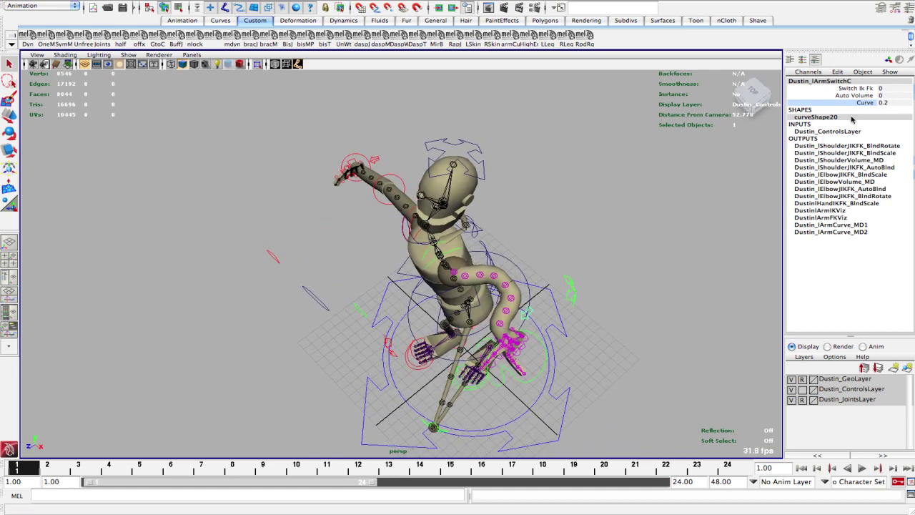
pyautogui.moveTo(603, 241); pyautogui.dragTo(606, 241, button='middle')
# Stretch the left arm outward by moving the left wrist IK control to about X 6.83, Y 2.74, Z -0.18
pyautogui.keyDown('alt'); pyautogui.moveTo(565, 384); pyautogui.dragTo(587, 325, button='middle'); pyautogui.keyUp('alt')
pyautogui.click(576, 309)
pyautogui.press('w')
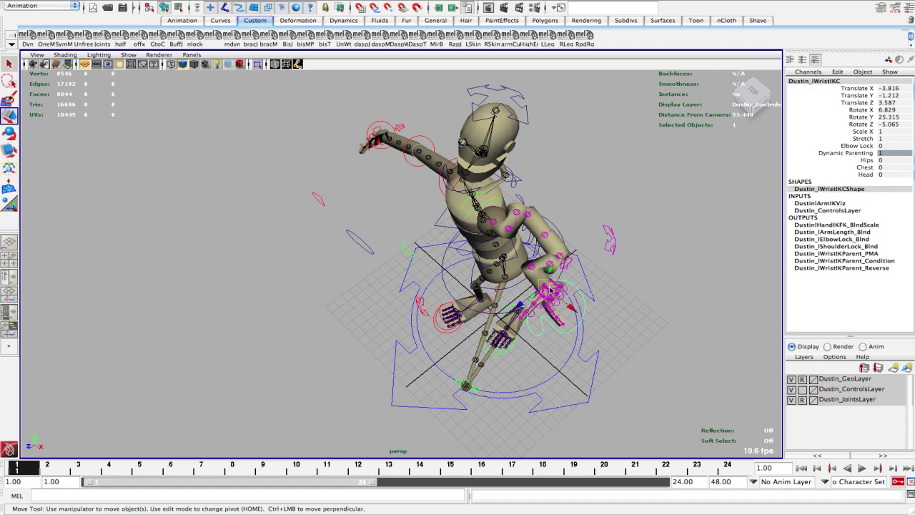
pyautogui.moveTo(549, 290); pyautogui.dragTo(665, 405)
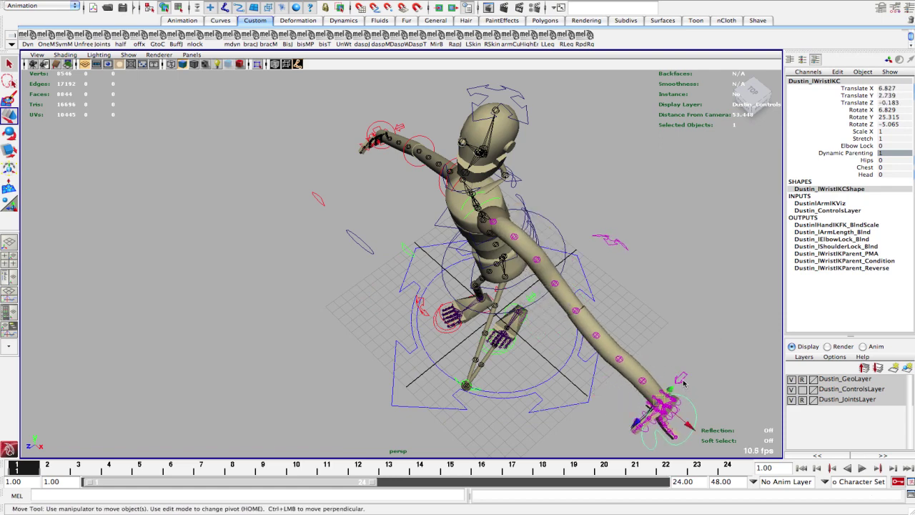
# Set Elbow Lock on the left wrist IK control to 1
pyautogui.click(681, 381)
pyautogui.click(698, 412)
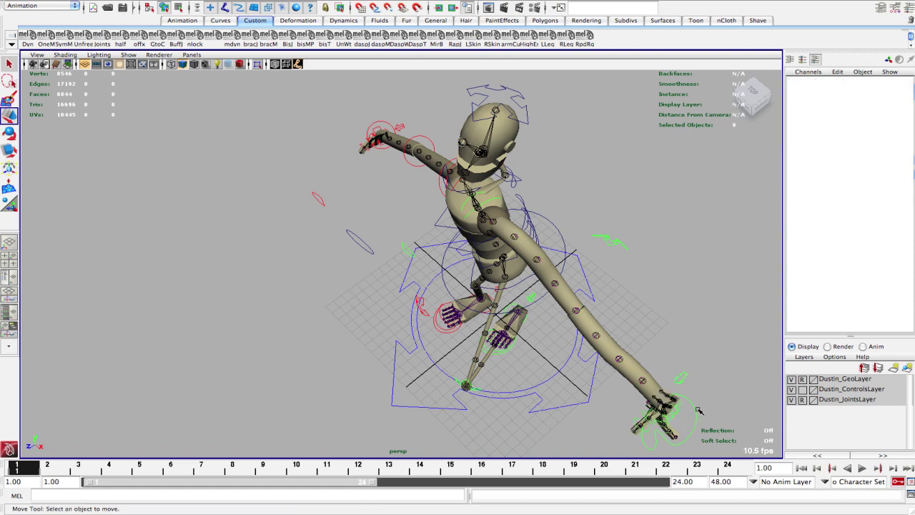
pyautogui.click(865, 148)
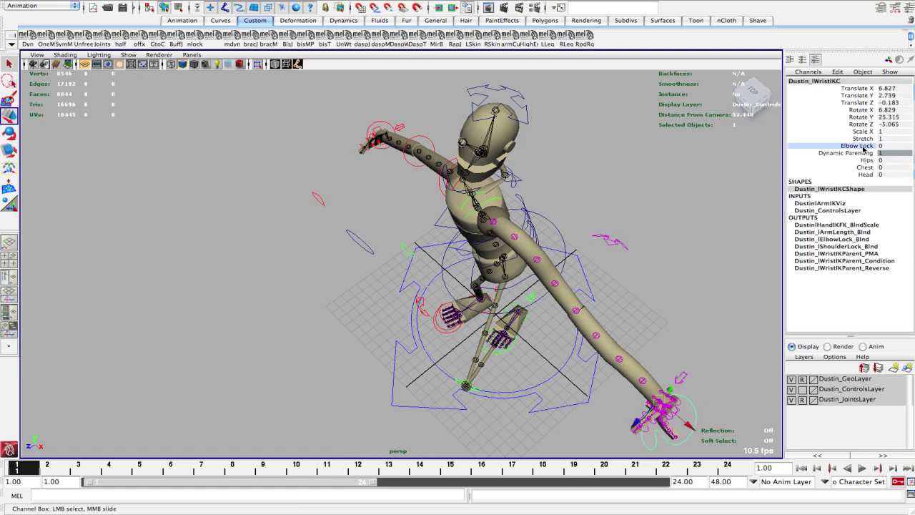
pyautogui.moveTo(713, 217); pyautogui.dragTo(726, 217, button='middle')
# Set Auto Volume on the left arm switch control to 1
pyautogui.keyDown('alt'); pyautogui.moveTo(679, 278); pyautogui.dragTo(665, 269); pyautogui.keyUp('alt')
pyautogui.keyDown('alt'); pyautogui.moveTo(664, 270); pyautogui.dragTo(616, 284, button='right'); pyautogui.keyUp('alt')
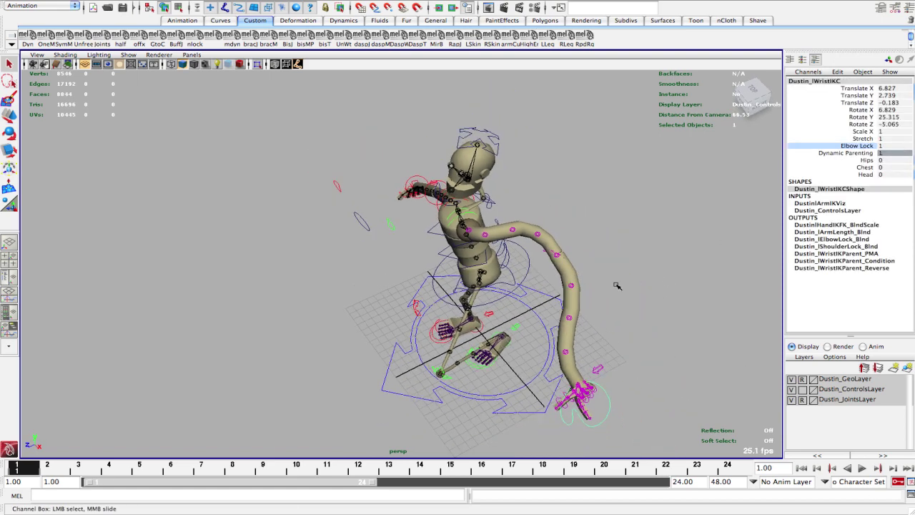
pyautogui.keyDown('alt'); pyautogui.moveTo(626, 314); pyautogui.dragTo(620, 297, button='middle'); pyautogui.keyUp('alt')
pyautogui.click(594, 345)
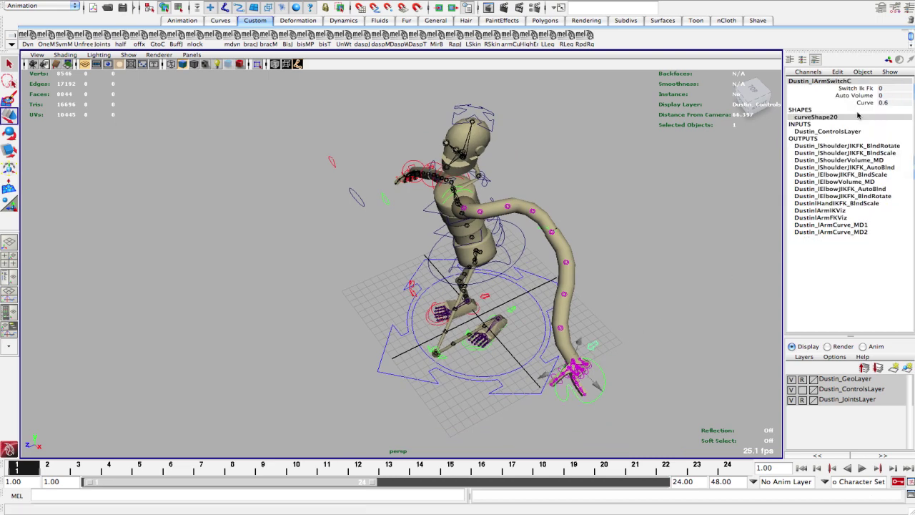
pyautogui.click(862, 94)
pyautogui.moveTo(677, 195); pyautogui.dragTo(688, 195, button='middle')
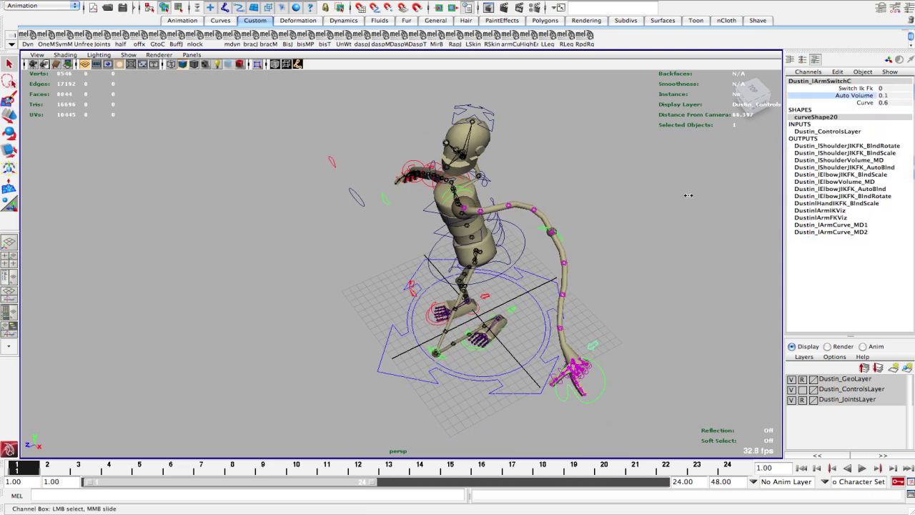
# Pose the left wrist IK control at about X 5.27, Y -3.85, Z 3.79 with rotation 55.4, -82.5, -63.2
pyautogui.keyDown('alt'); pyautogui.moveTo(596, 308); pyautogui.dragTo(642, 280); pyautogui.keyUp('alt')
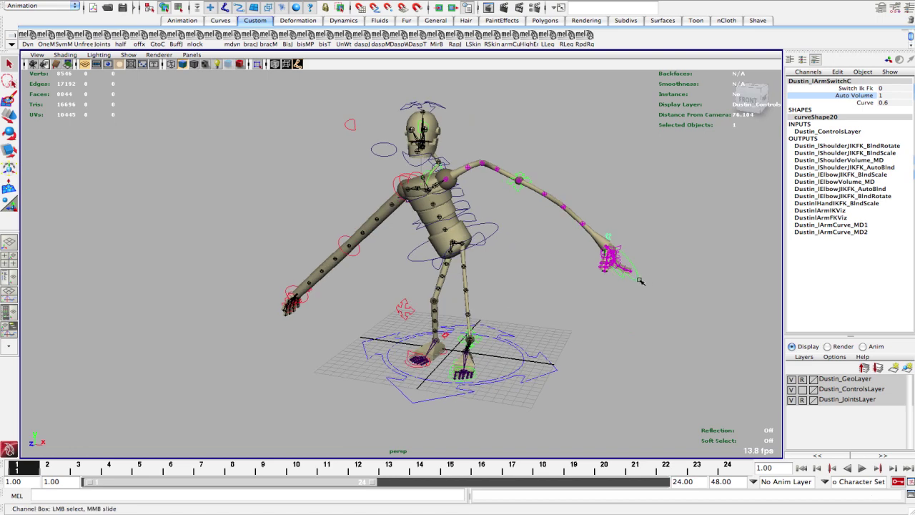
pyautogui.click(635, 277)
pyautogui.moveTo(608, 253); pyautogui.dragTo(548, 315)
pyautogui.keyDown('alt'); pyautogui.moveTo(549, 315); pyautogui.dragTo(578, 290); pyautogui.keyUp('alt')
pyautogui.press('e')
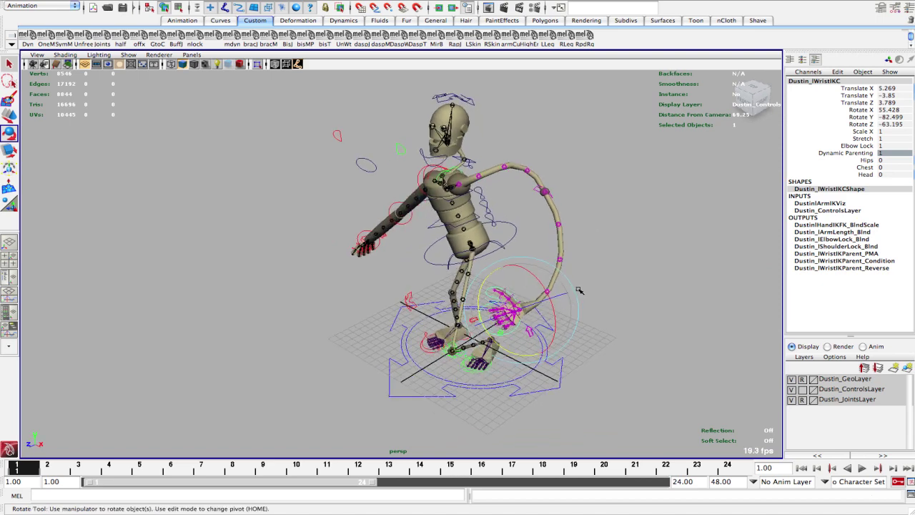
# Turn on Arm Curve Macro on the rig's main control
pyautogui.keyDown('alt'); pyautogui.moveTo(558, 295); pyautogui.dragTo(556, 352); pyautogui.keyUp('alt')
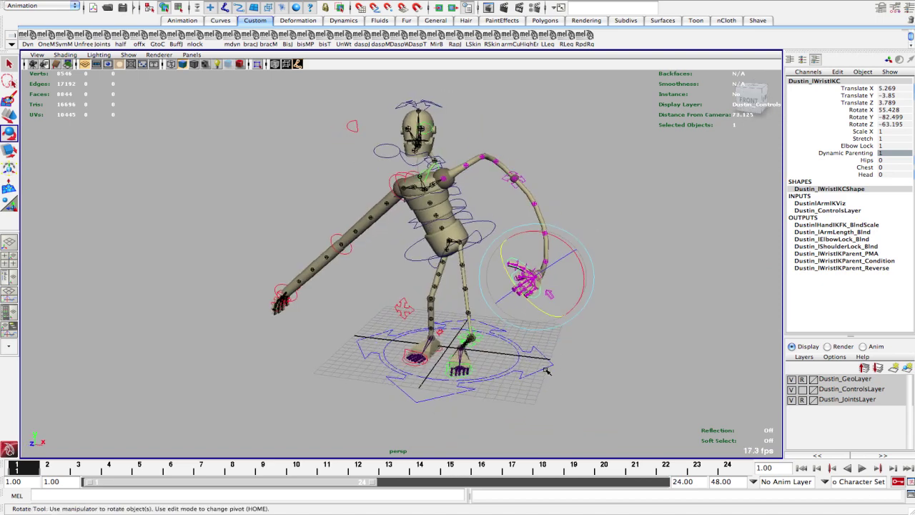
pyautogui.click(546, 370)
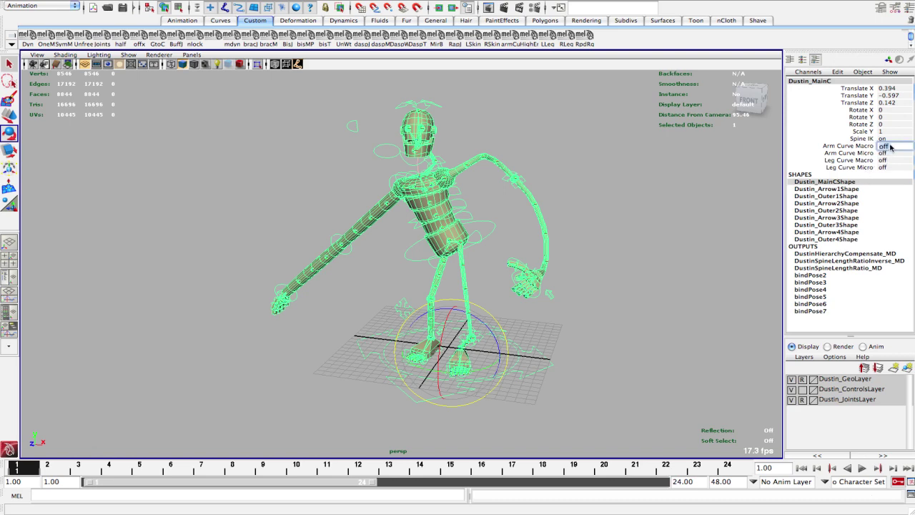
# Test moving and rotating the left elbow curve control, undoing each change
pyautogui.keyDown('alt'); pyautogui.moveTo(560, 204); pyautogui.dragTo(562, 235); pyautogui.keyUp('alt')
pyautogui.click(566, 222)
pyautogui.press('w')
pyautogui.press('z')
pyautogui.press('e')
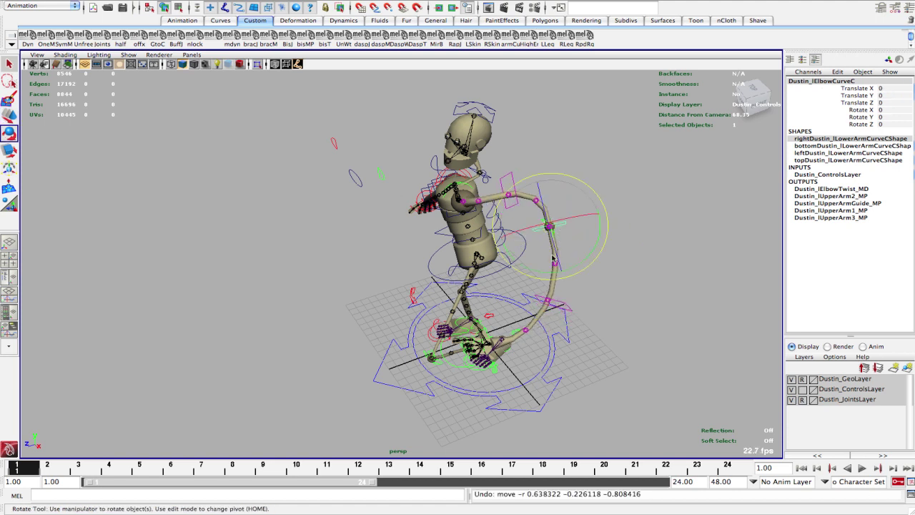
pyautogui.moveTo(518, 267); pyautogui.dragTo(530, 270)
pyautogui.press('z')
# Move the left lower arm curve control to about X -1.35, Y -0.27, Z 0.01, and shift the left upper arm curve control
pyautogui.click(572, 310)
pyautogui.press('w')
pyautogui.moveTo(549, 302)
pyautogui.mouseDown()
pyautogui.moveTo(528, 294)
pyautogui.moveTo(552, 308)
pyautogui.moveTo(557, 293)
pyautogui.mouseUp()
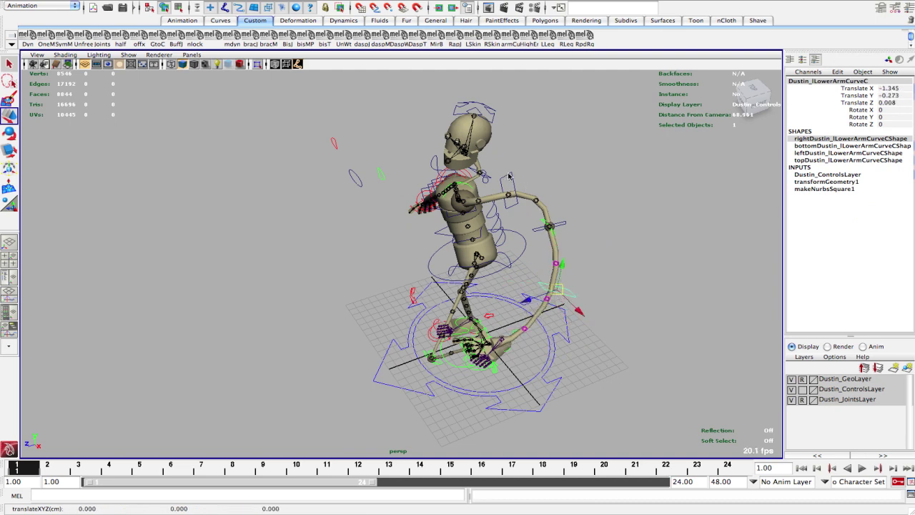
pyautogui.click(509, 177)
pyautogui.moveTo(508, 194); pyautogui.dragTo(516, 172)
# Rotate the left elbow curve control to about -70.7 degrees in Z to bend the arm into an S-curve
pyautogui.keyDown('alt'); pyautogui.moveTo(436, 208); pyautogui.dragTo(499, 189); pyautogui.keyUp('alt')
pyautogui.click(500, 173)
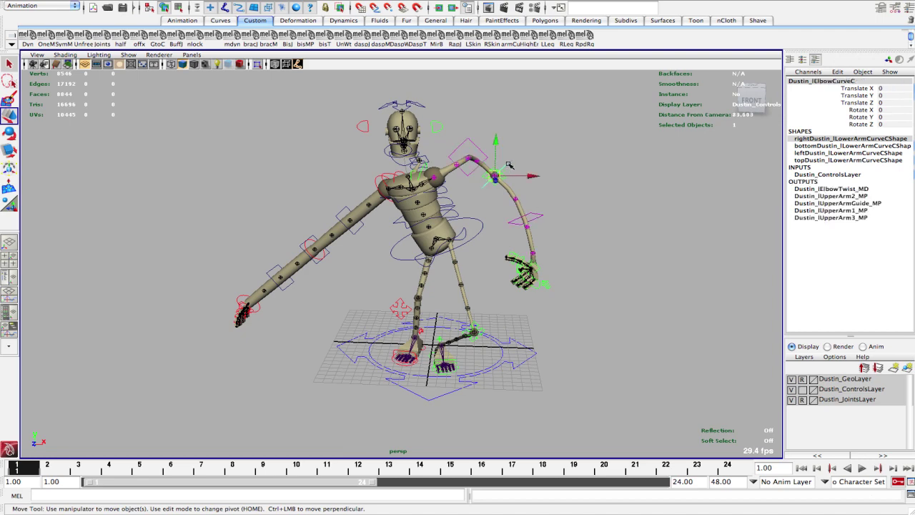
pyautogui.press('e')
pyautogui.moveTo(523, 149); pyautogui.dragTo(535, 164)
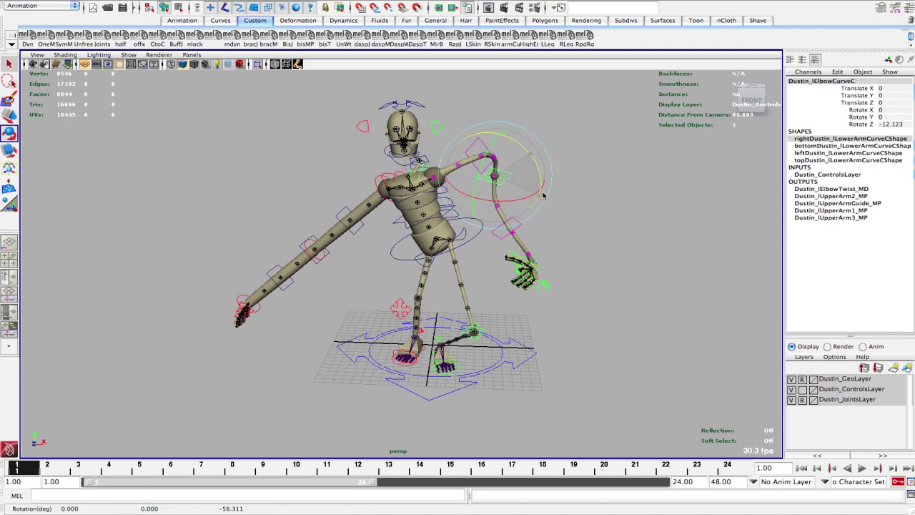
pyautogui.keyDown('alt'); pyautogui.moveTo(542, 206); pyautogui.dragTo(546, 189); pyautogui.keyUp('alt')
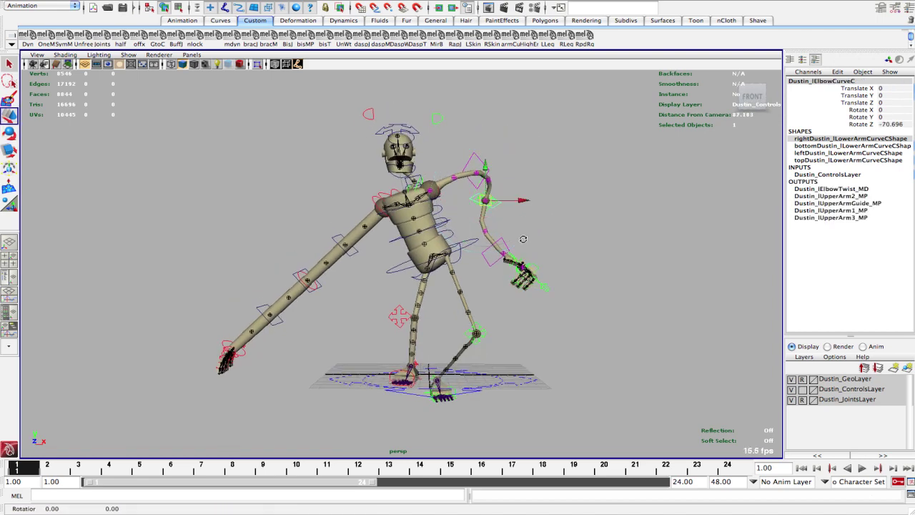
# Turn on Arm Curve Micro on the rig's main control
pyautogui.keyDown('alt'); pyautogui.moveTo(524, 238); pyautogui.dragTo(502, 290); pyautogui.keyUp('alt')
pyautogui.click(504, 361)
pyautogui.click(509, 363)
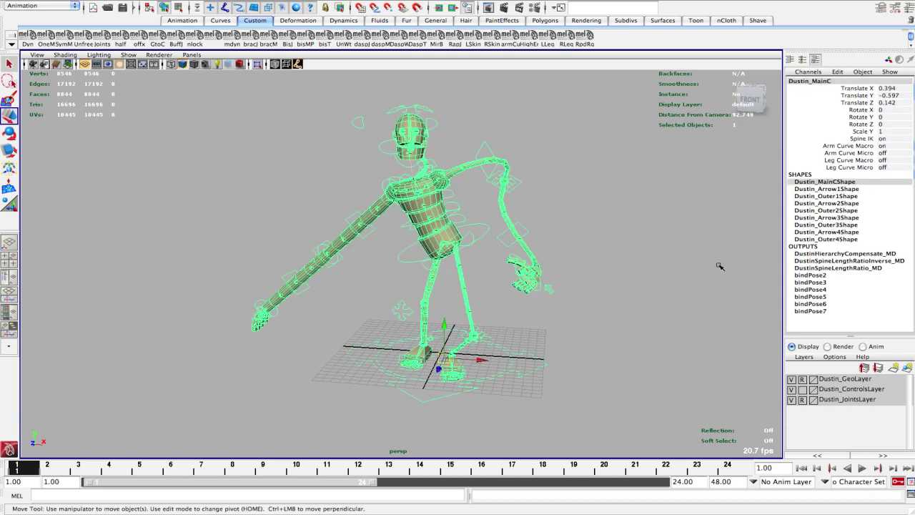
pyautogui.click(885, 153)
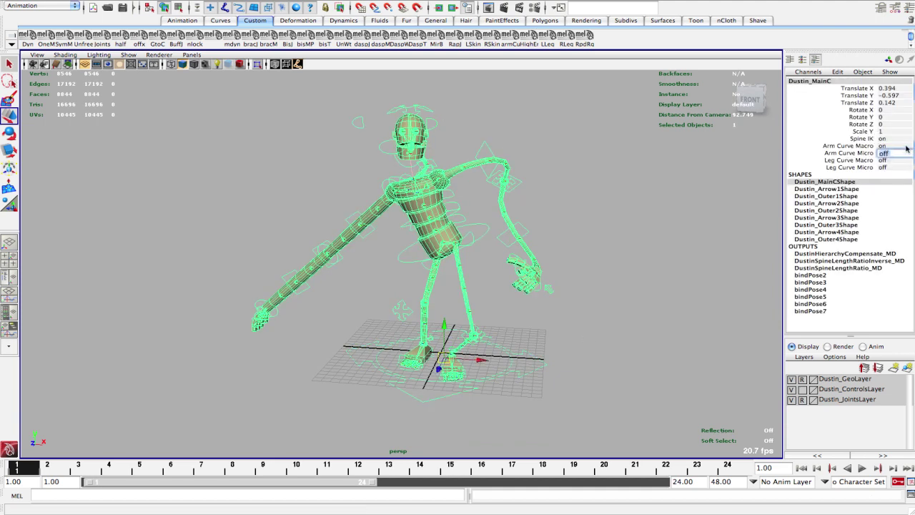
pyautogui.write('1')
pyautogui.press('Return')
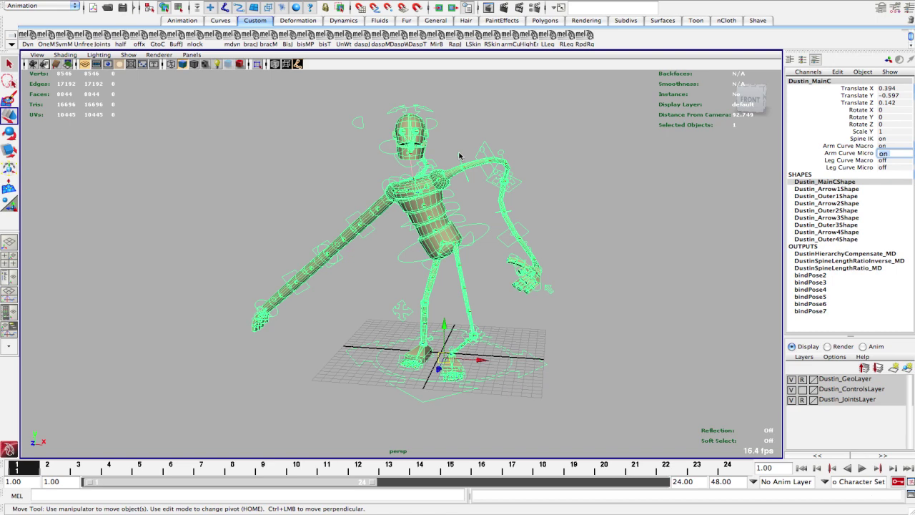
# Try moving the left upper arm's micro curve control nearest the shoulder, and undo the move
pyautogui.click(466, 170)
pyautogui.moveTo(466, 170)
pyautogui.keyDown('alt'); pyautogui.mouseDown()
pyautogui.moveTo(411, 190)
pyautogui.moveTo(476, 169)
pyautogui.mouseUp(); pyautogui.keyUp('alt')
pyautogui.keyDown('alt'); pyautogui.moveTo(476, 169); pyautogui.dragTo(493, 178); pyautogui.keyUp('alt')
pyautogui.press('z')
# Move the left arm's micro curve controls near the elbow and on the forearm to kink the arm, and clear the selection
pyautogui.click(529, 169)
pyautogui.click(506, 170)
pyautogui.keyDown('alt'); pyautogui.moveTo(500, 187); pyautogui.dragTo(518, 213); pyautogui.keyUp('alt')
pyautogui.click(501, 229)
pyautogui.keyDown('alt'); pyautogui.moveTo(518, 212); pyautogui.dragTo(500, 235); pyautogui.keyUp('alt')
pyautogui.click(500, 226)
pyautogui.click(586, 212)
pyautogui.keyDown('alt'); pyautogui.moveTo(582, 214); pyautogui.dragTo(553, 232); pyautogui.keyUp('alt')
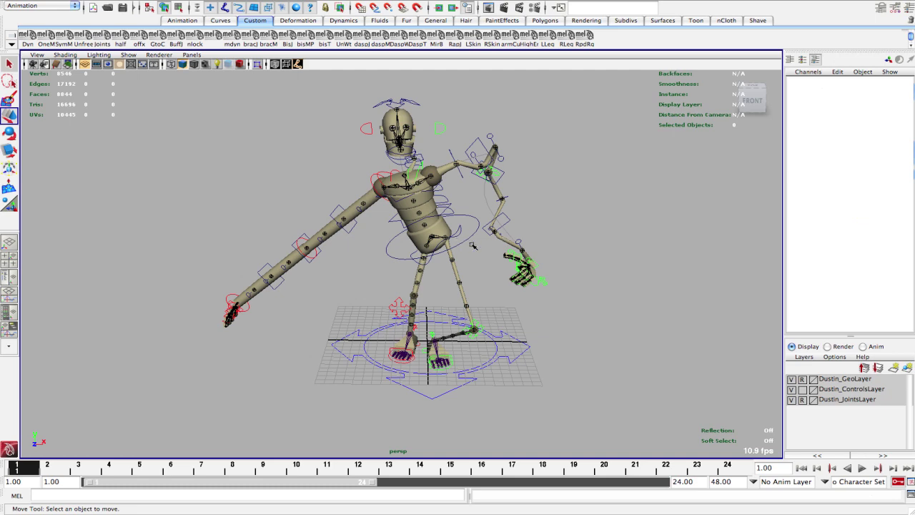
pyautogui.keyDown('alt'); pyautogui.moveTo(473, 246); pyautogui.dragTo(430, 247); pyautogui.keyUp('alt')
pyautogui.moveTo(534, 248)
pyautogui.keyDown('alt'); pyautogui.mouseDown()
pyautogui.moveTo(510, 248)
pyautogui.moveTo(574, 248)
pyautogui.mouseUp(); pyautogui.keyUp('alt')
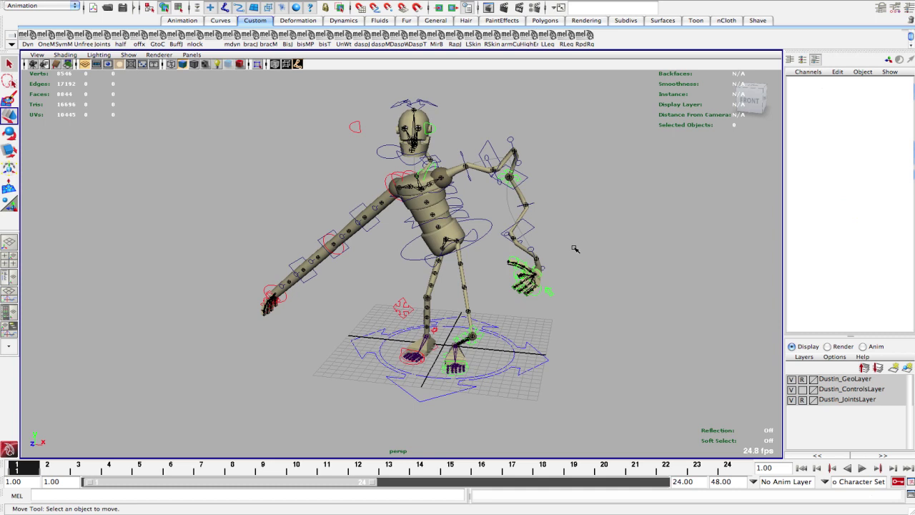